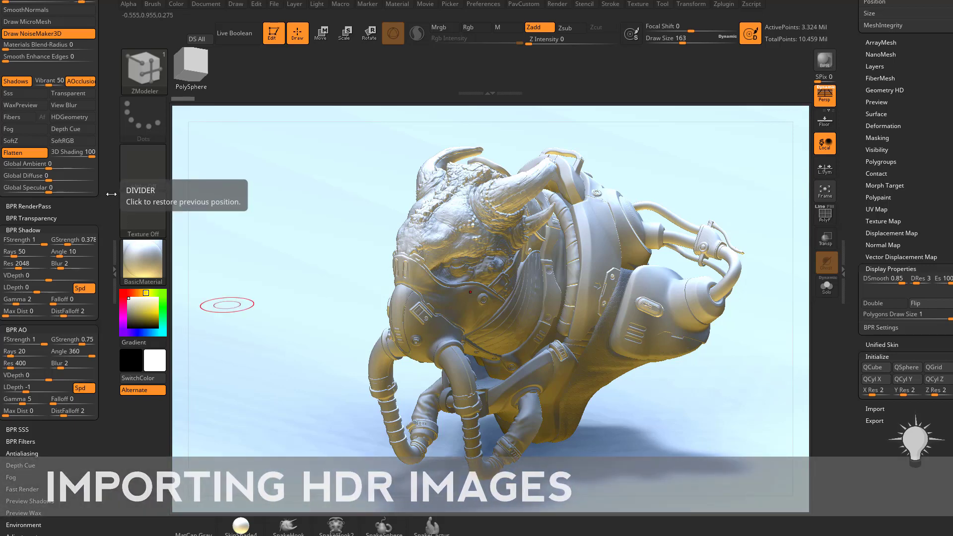
Import beach_probe from reference_library > HDR_Images > B as a texture
scroll(102, 297, "up", 10)
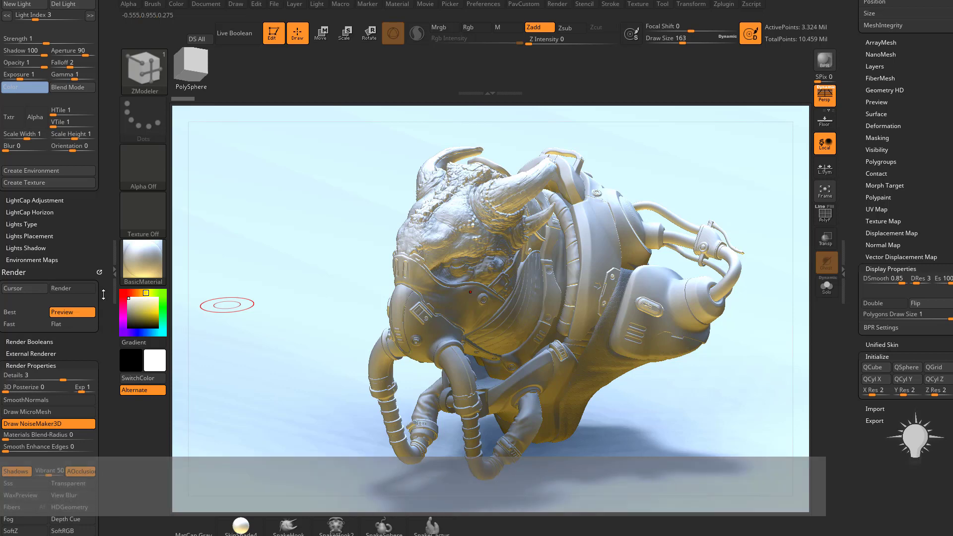
left_click(135, 218)
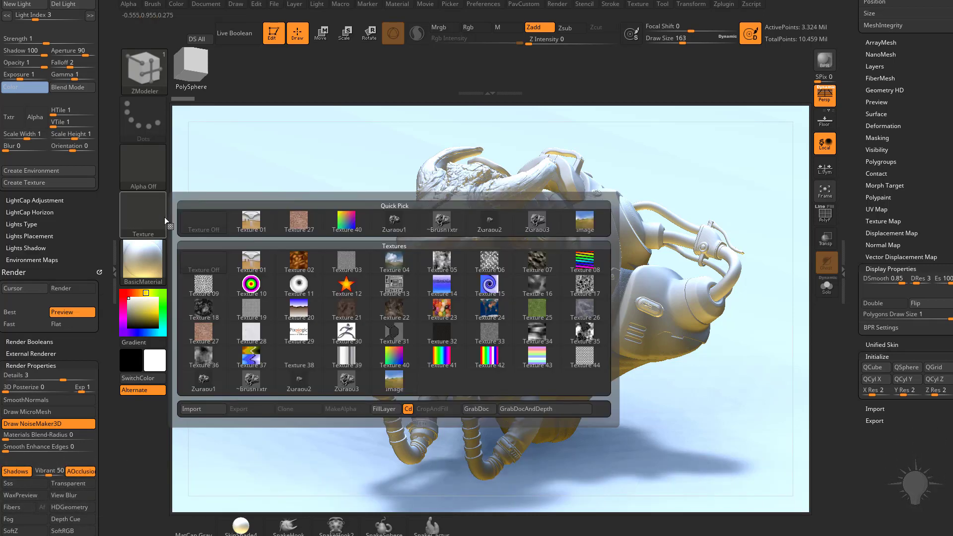
left_click(205, 412)
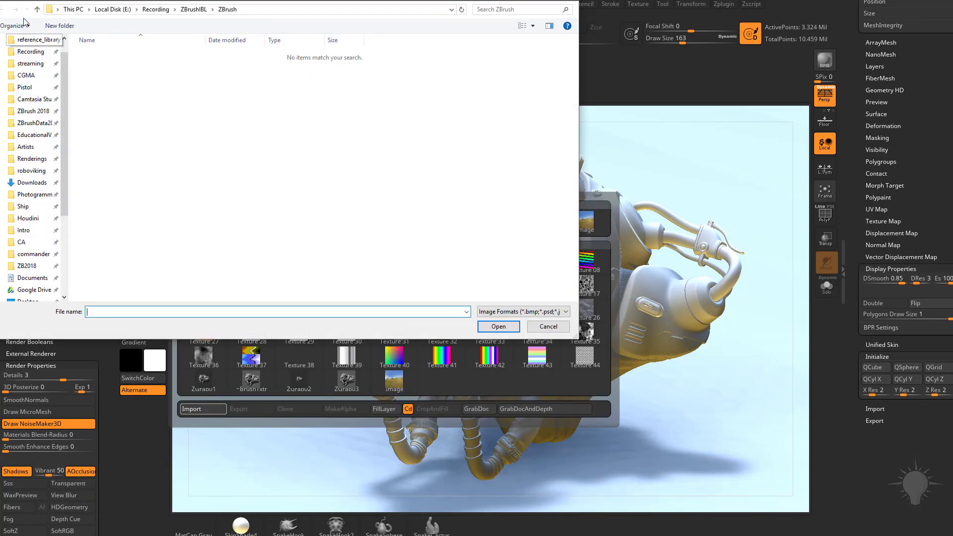
scroll(136, 188, "down", 10)
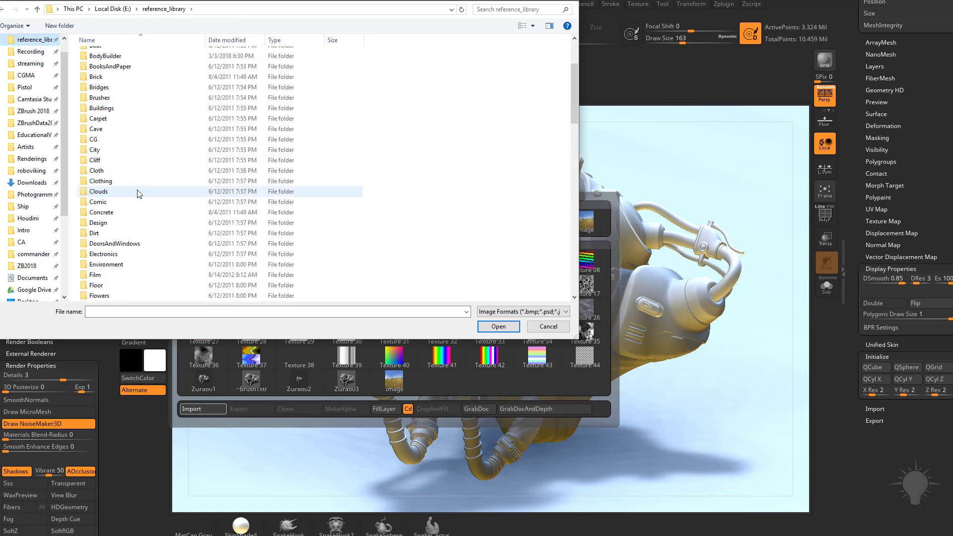
double_click(110, 239)
double_click(108, 76)
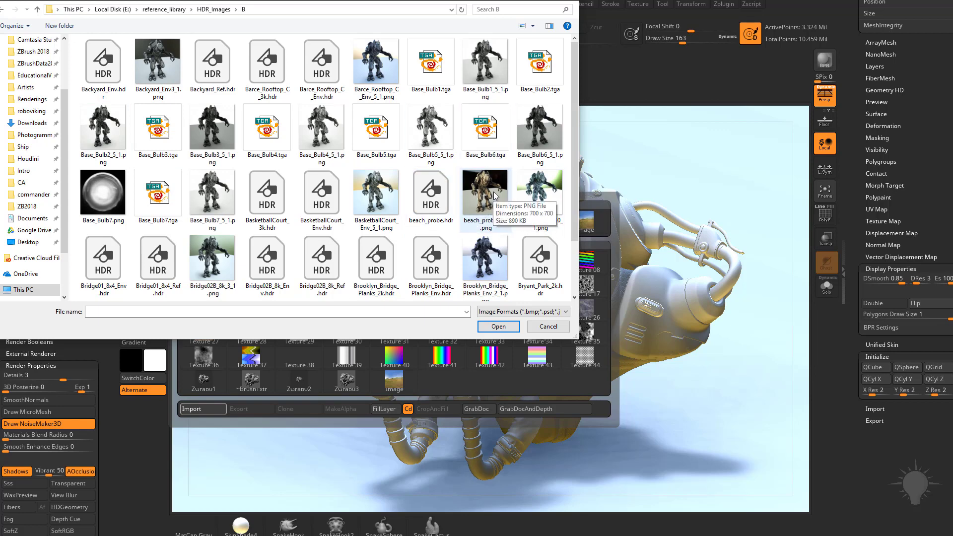
double_click(472, 203)
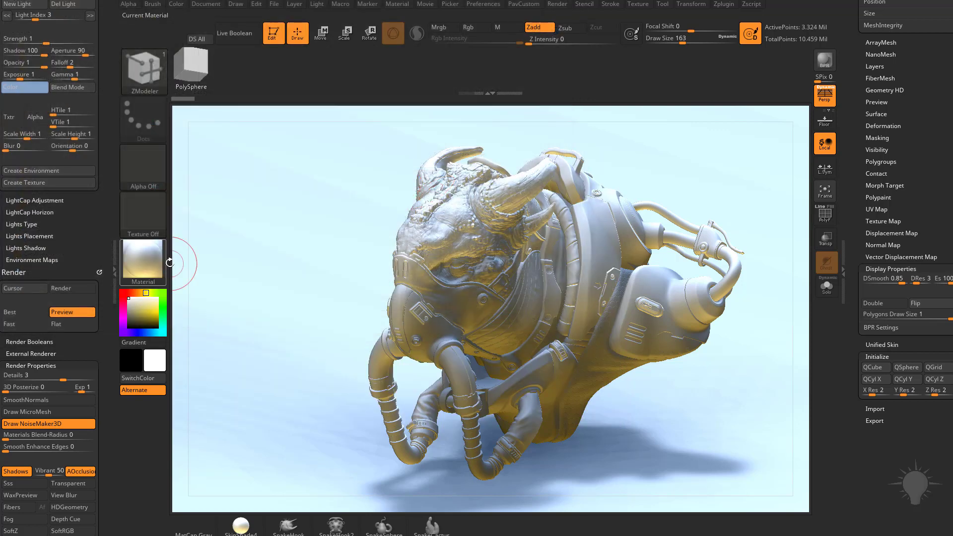
Set beach_probe as the Light background and convert its lighting into LightCap lights
scroll(103, 358, "up", 10)
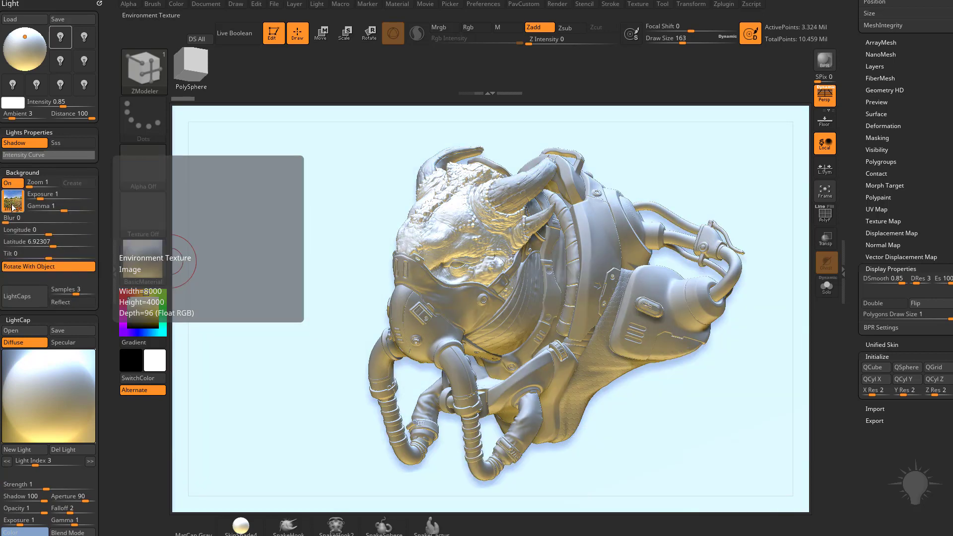
left_click(13, 203)
left_click(31, 243)
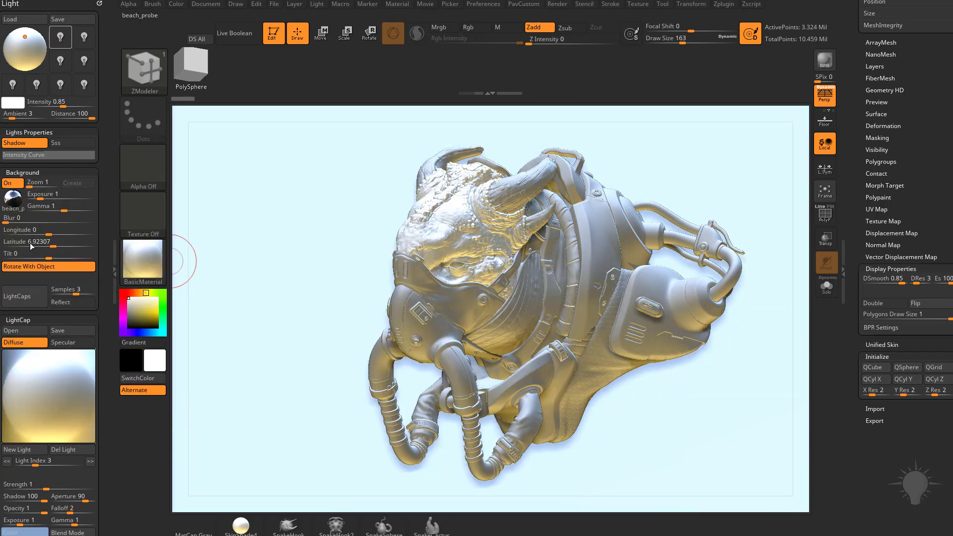
left_click(19, 297)
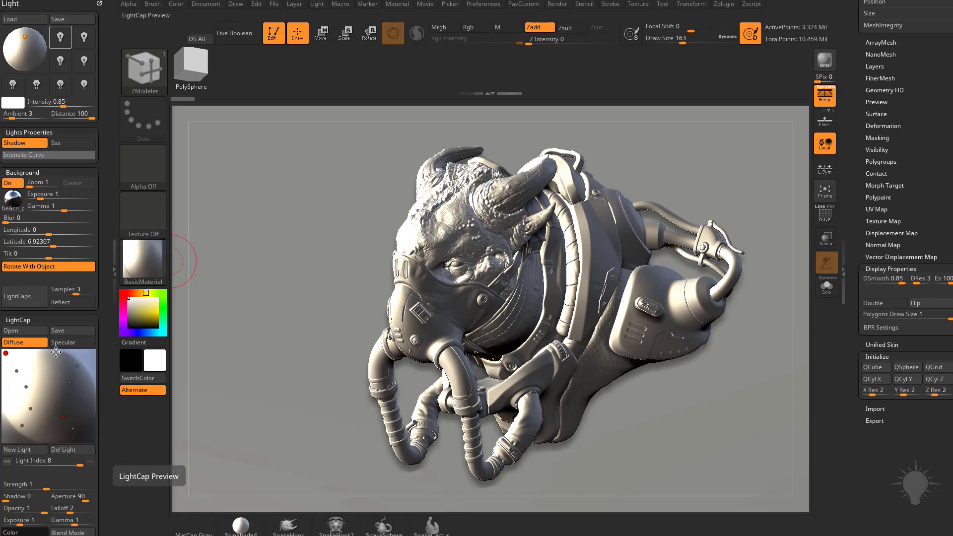
mouse_move(22, 201)
Select the main LightCap light, run the Turn Off Shadows macro, and BPR-render the creature
left_click(17, 370)
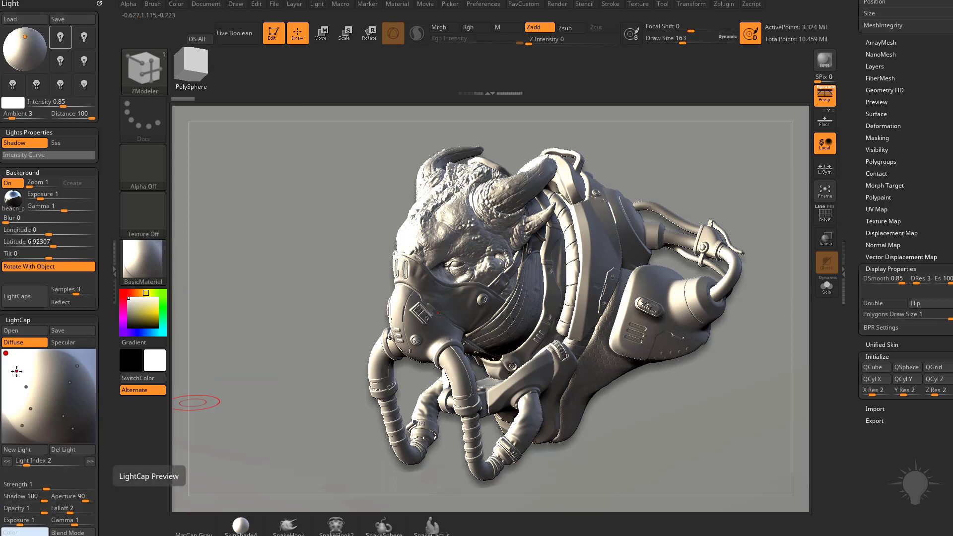
left_click(341, 4)
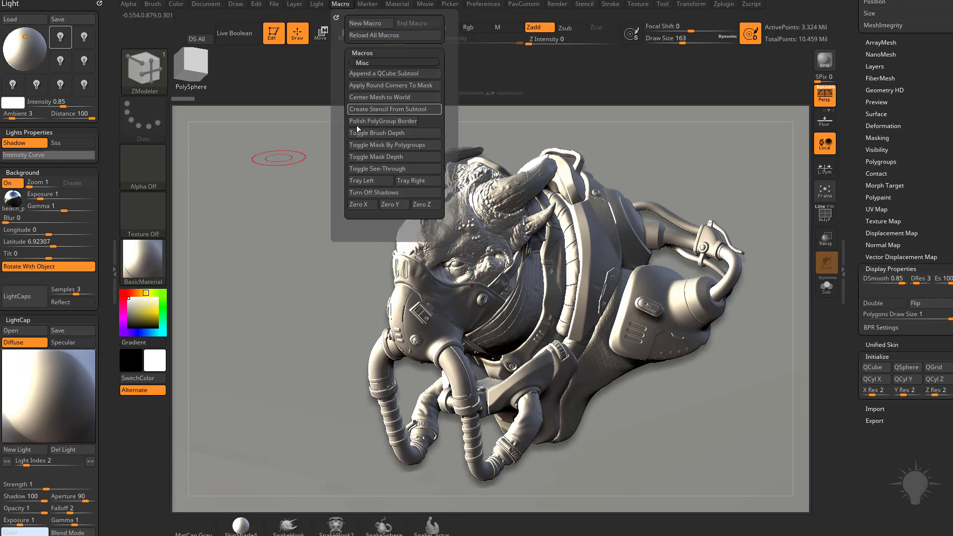
left_click(373, 192)
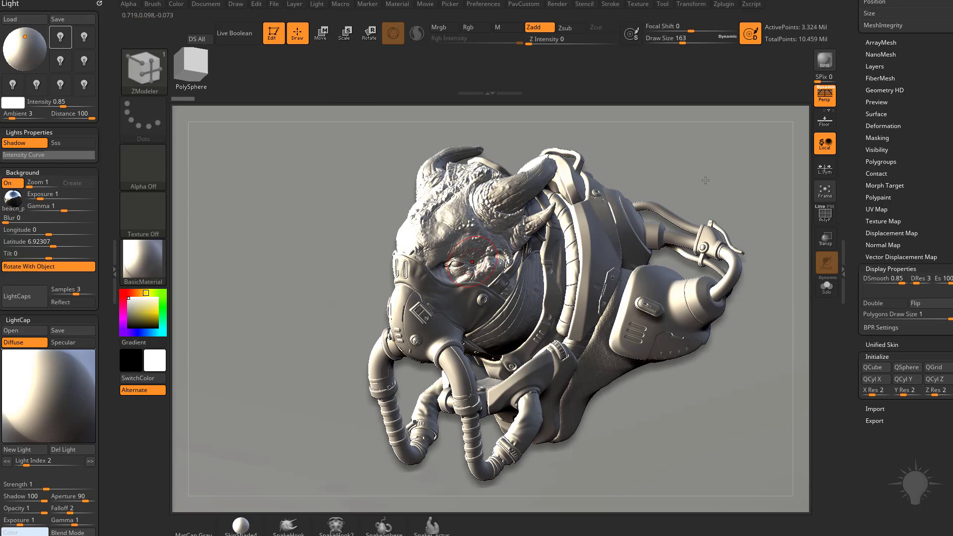
left_click(824, 63)
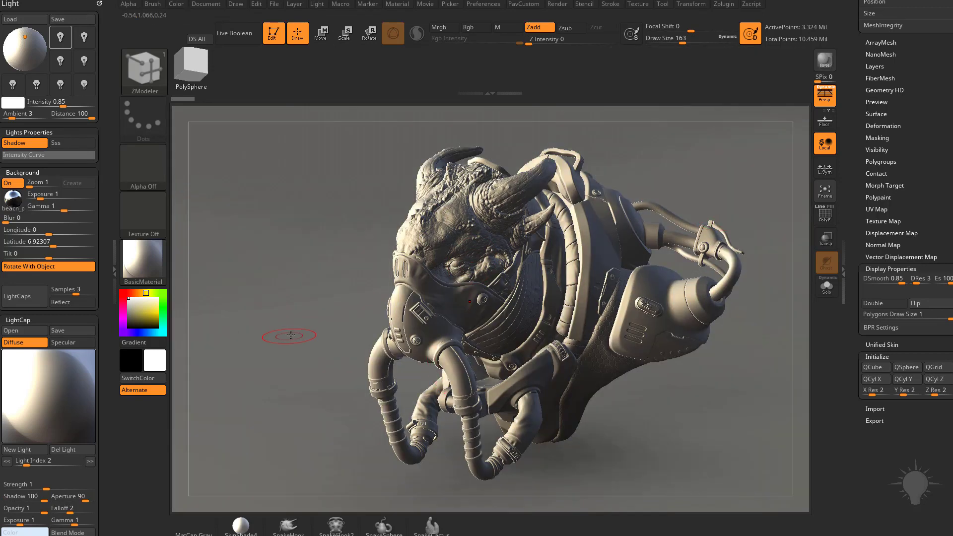
scroll(853, 213, "up", 10)
BPR-render the creature with Shift+R against the beach backdrop, then view it from a new angle
scroll(853, 214, "up", 10)
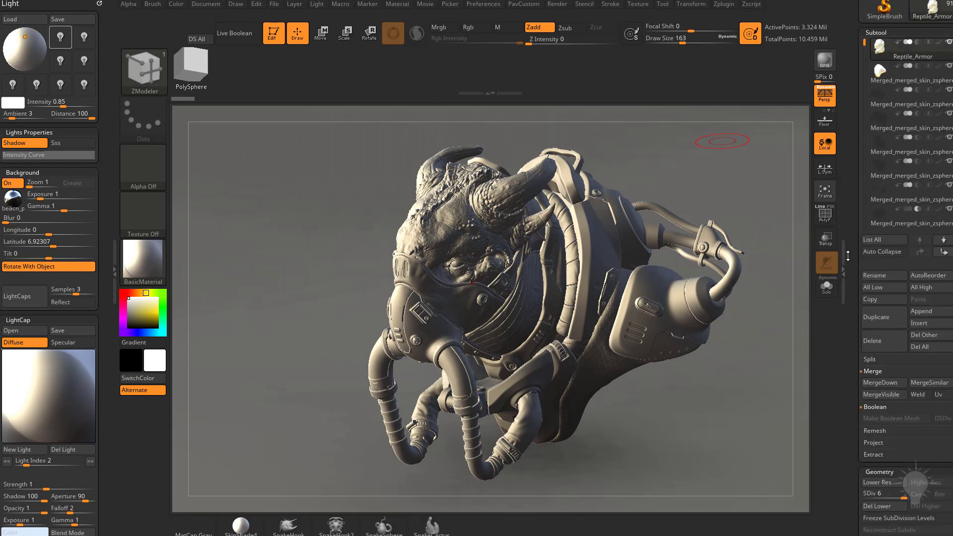
left_click_drag(864, 185, 864, 300)
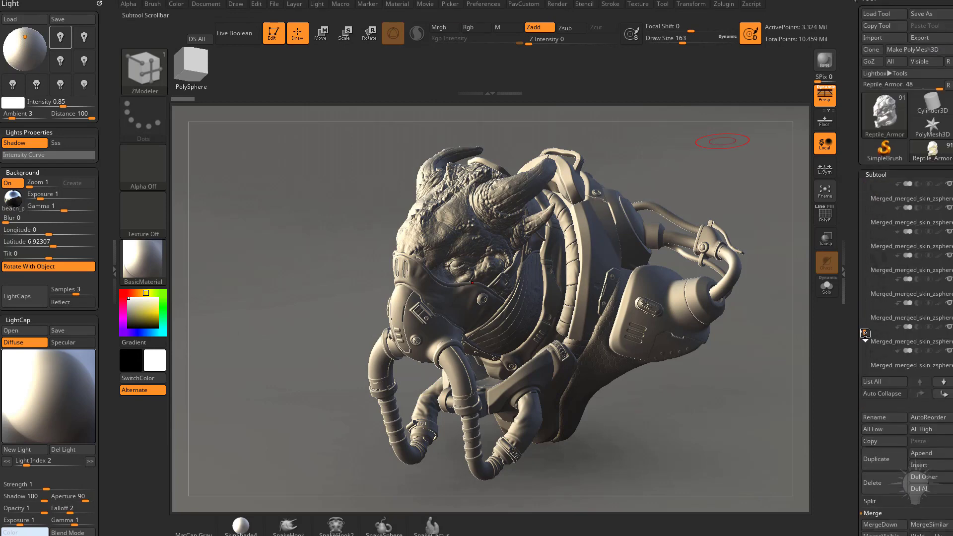
left_click_drag(865, 354, 865, 363)
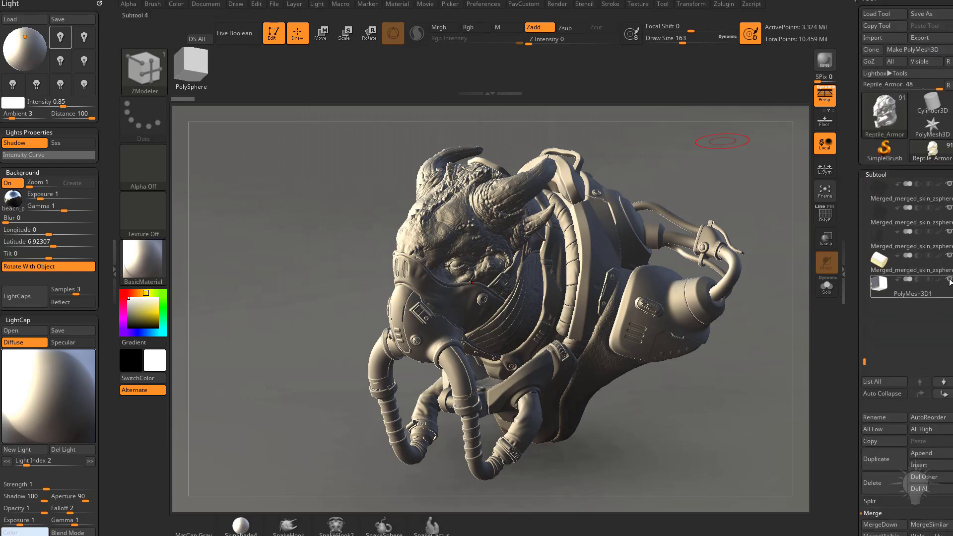
key("shift+r")
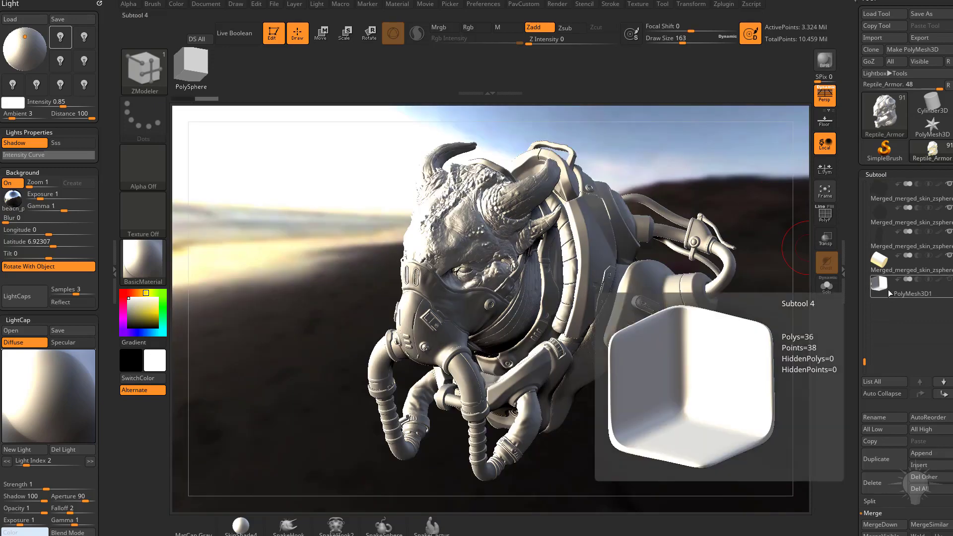
left_click_drag(715, 171, 692, 163)
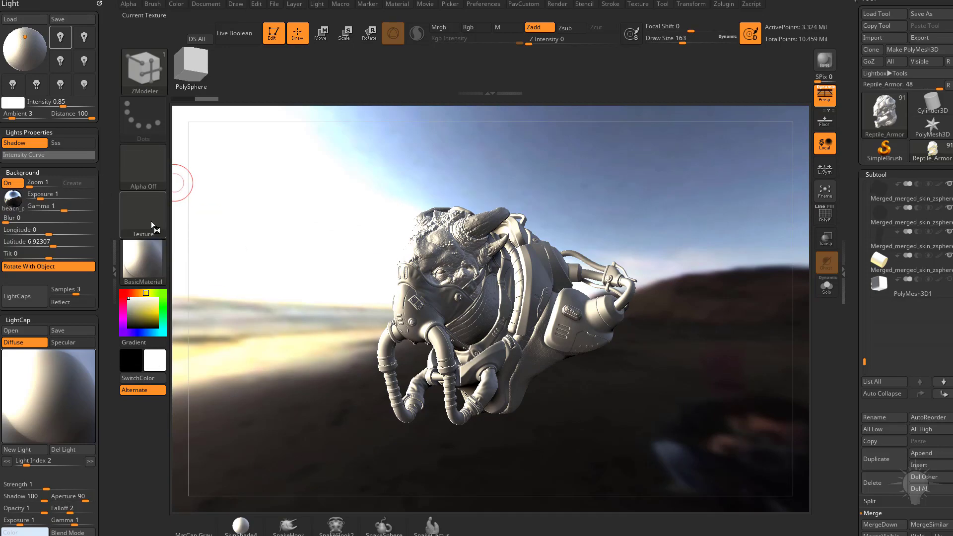
Keep BasicMaterial and pick campus_probe as the background environment image
left_click(141, 263)
left_click(204, 394)
left_click(141, 247)
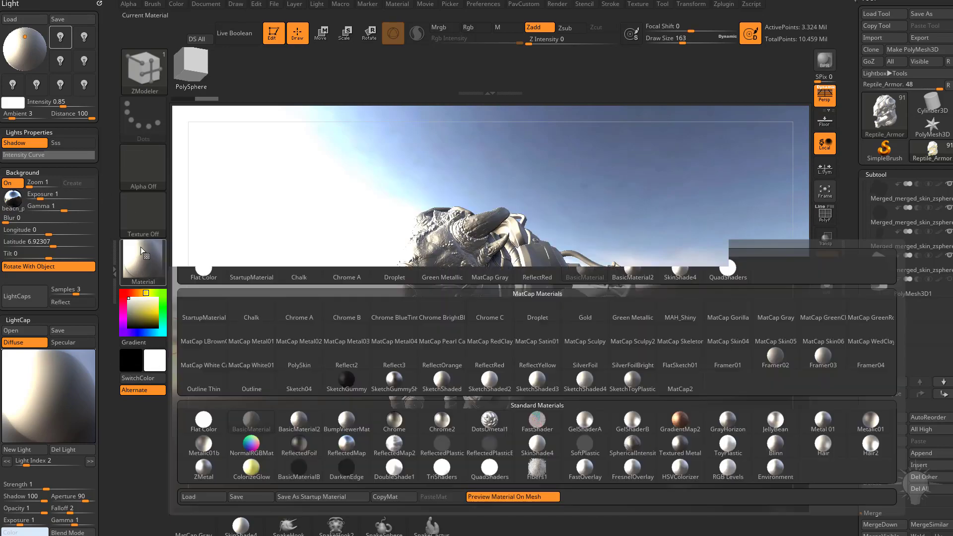
left_click(143, 214)
left_click(192, 490)
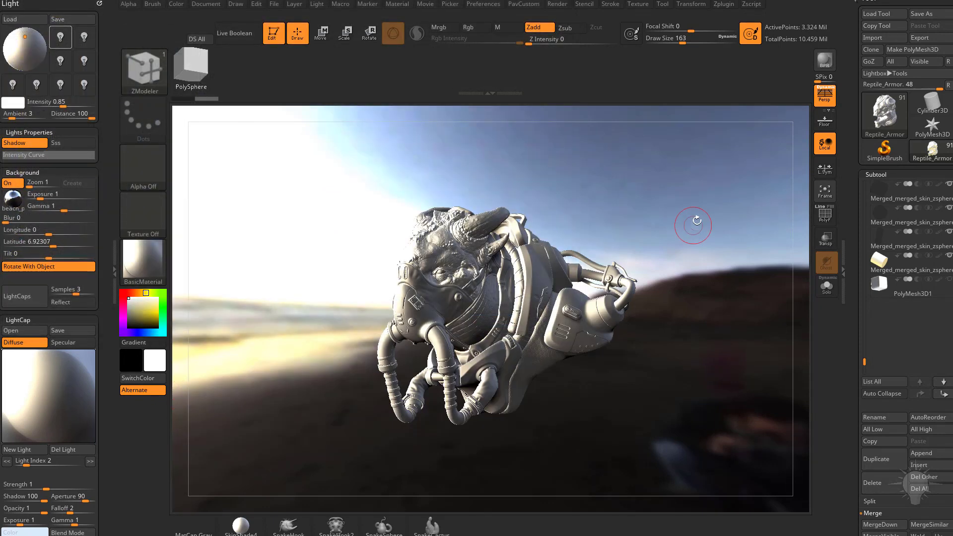
left_click(143, 213)
left_click(82, 237)
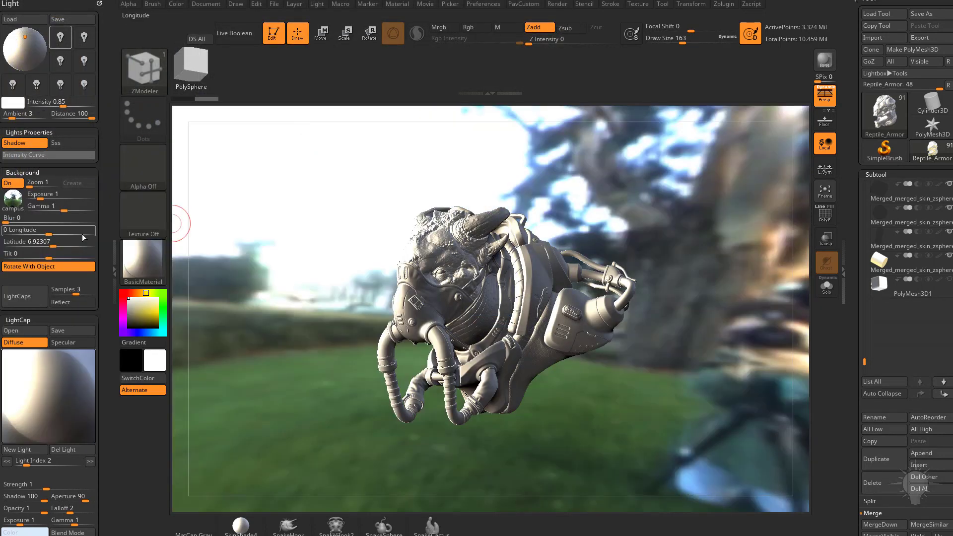
Generate LightCaps from the campus background, hide the backdrop, and start a BPR render
left_click(13, 183)
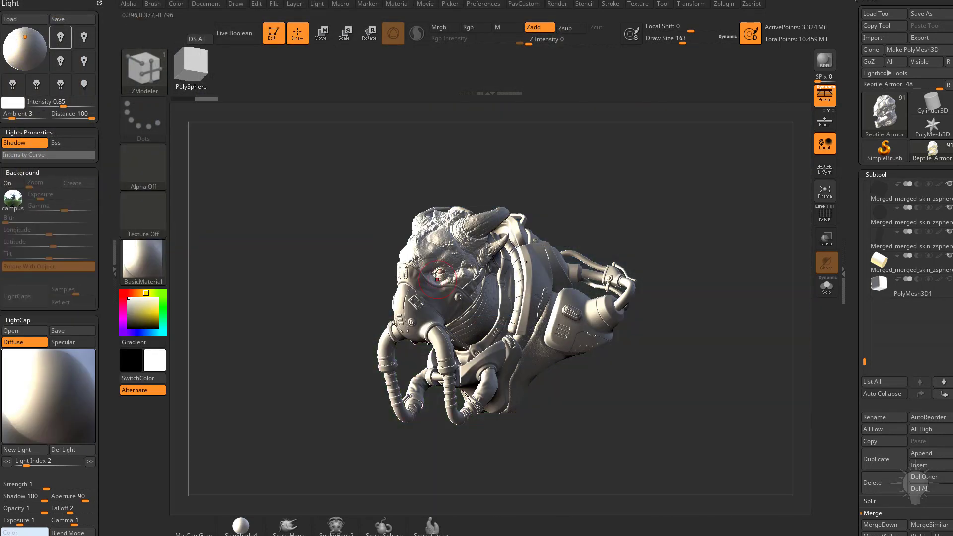
right_click_drag(437, 279, 298, 293)
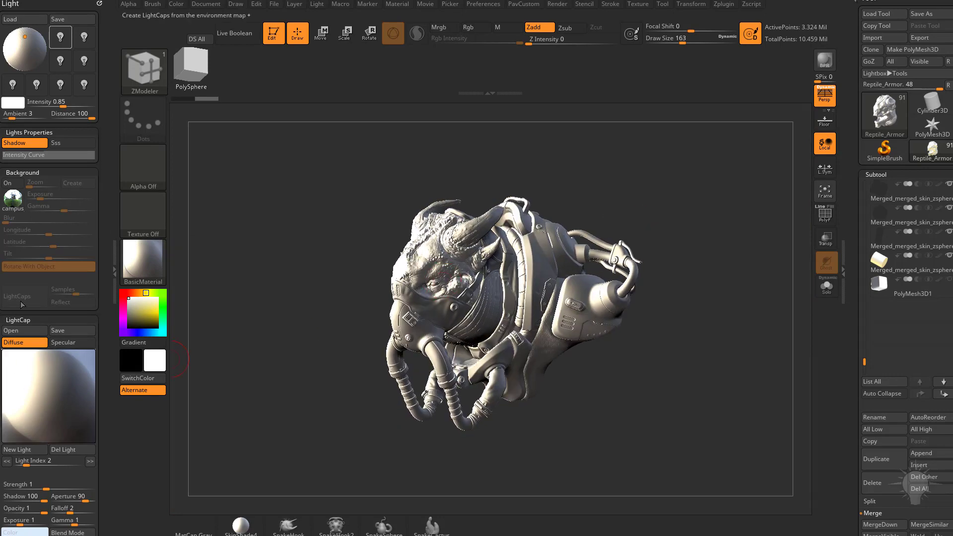
left_click(11, 183)
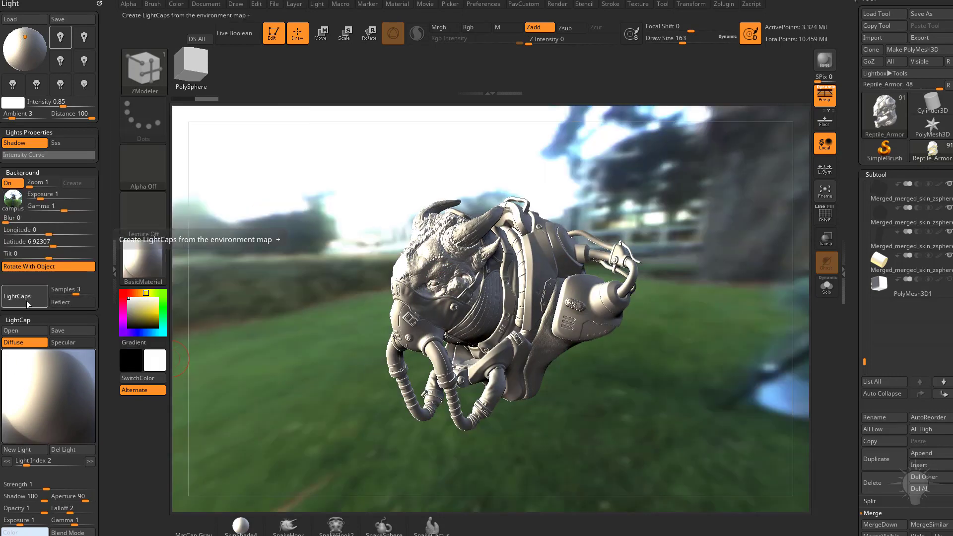
left_click(25, 300)
left_click(11, 183)
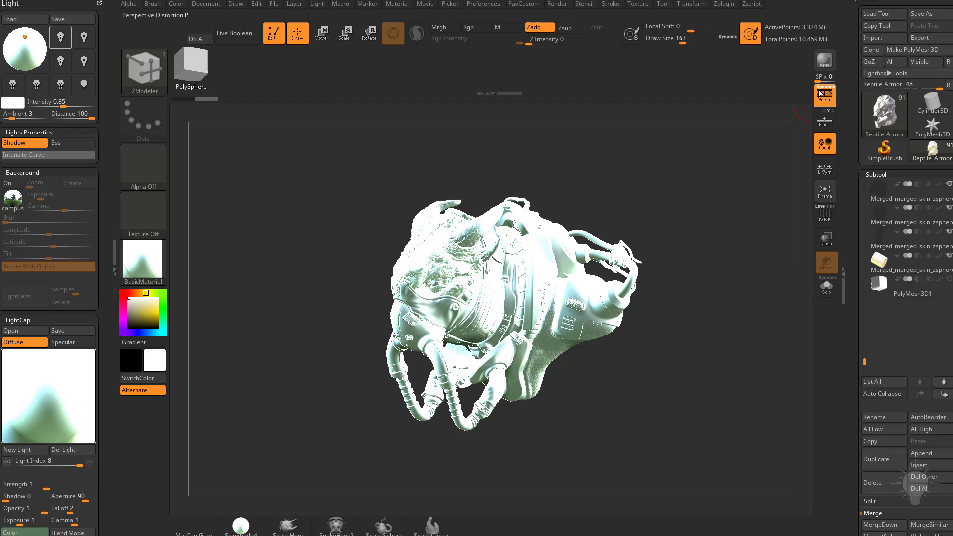
key("shift+r")
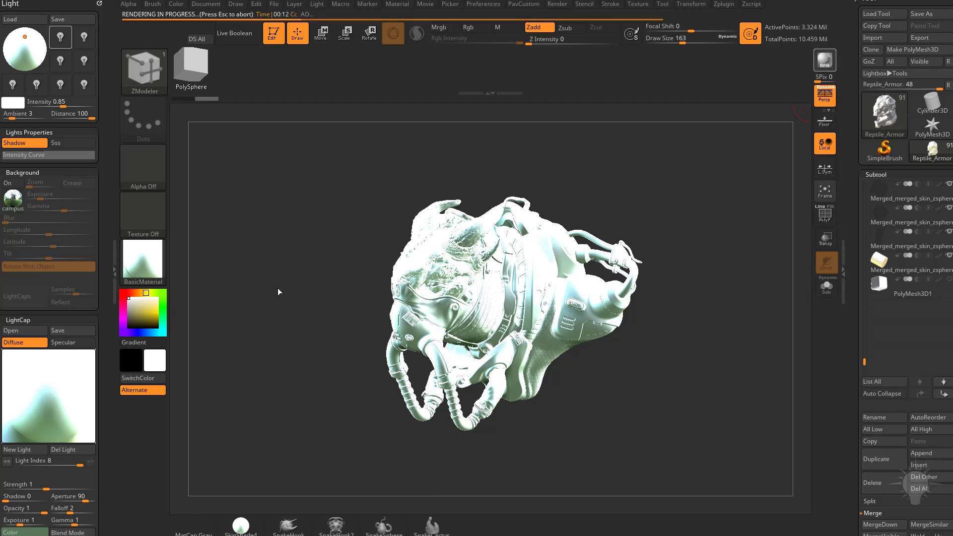
Turn on the Floor grid and delete the PolyMesh3D1 subtool
key("shift+p")
left_click_drag(689, 227, 707, 238)
left_click(913, 293)
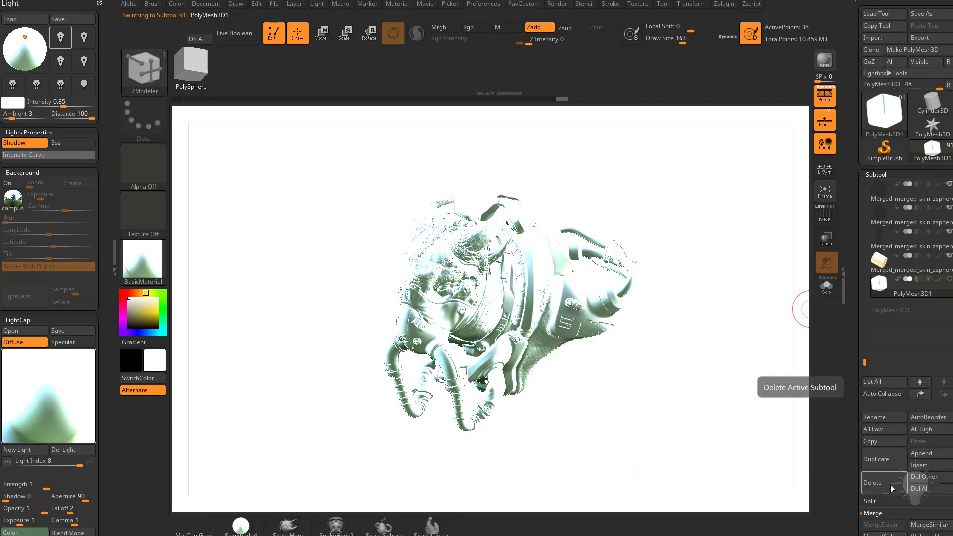
left_click(890, 484)
left_click_drag(763, 328, 741, 353)
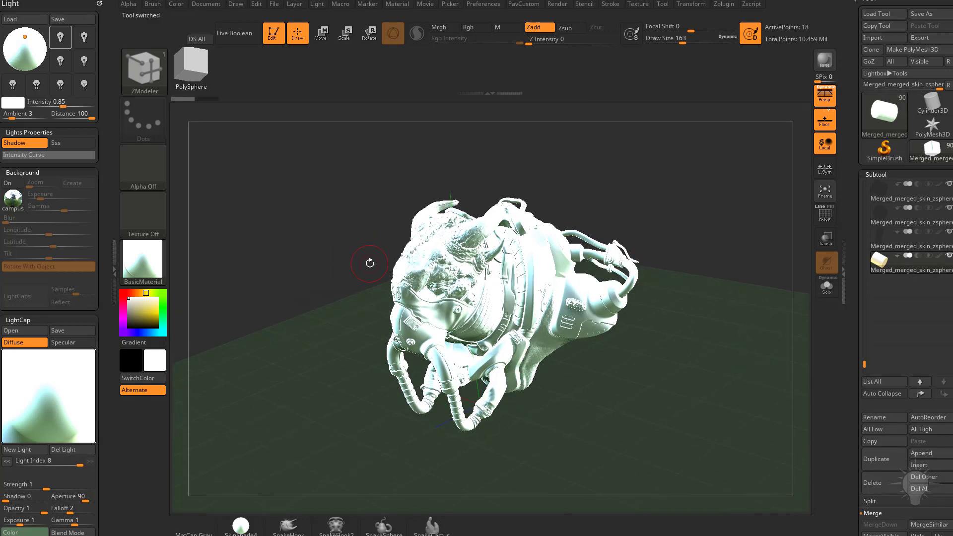
Show the campus backdrop at Gamma 1 and Exposure 0.5, then regenerate LightCaps from it
left_click(8, 183)
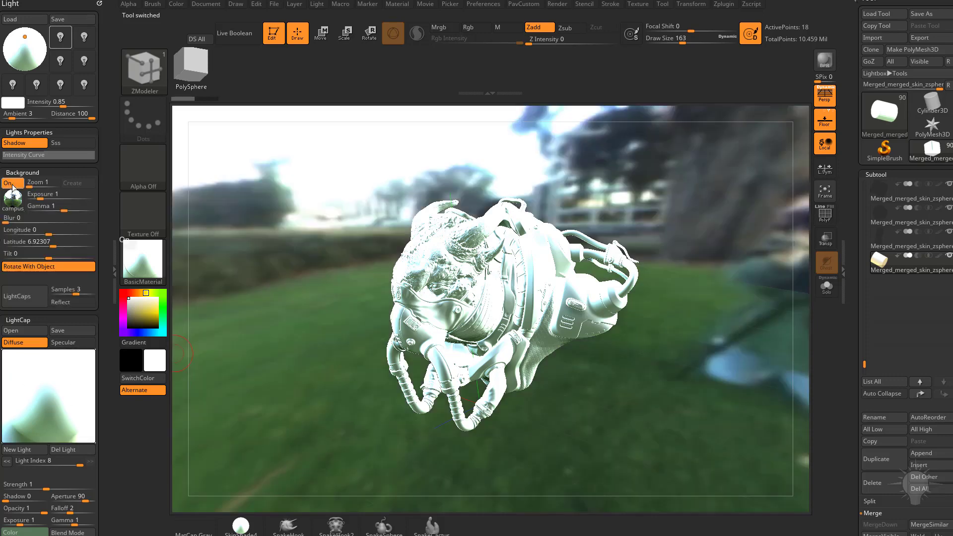
left_click(57, 205)
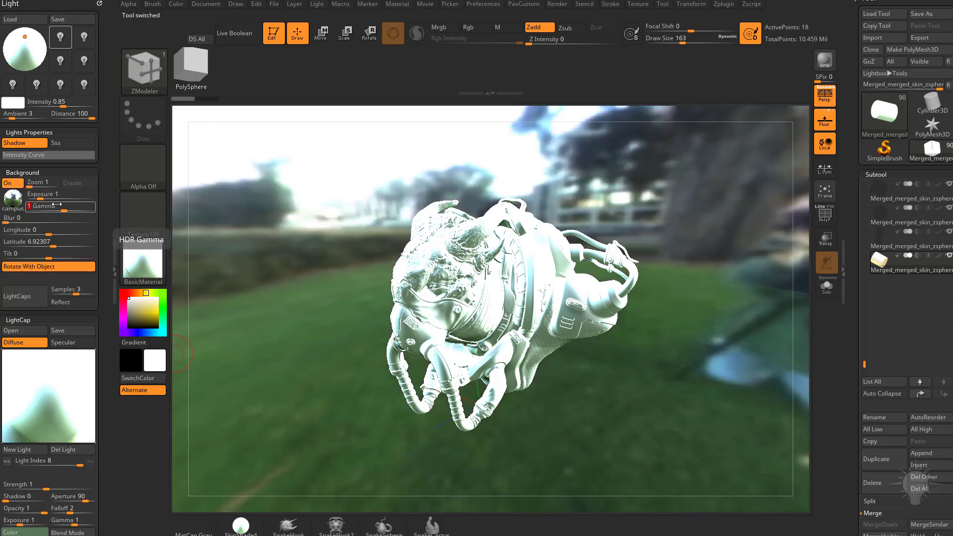
type("2.2")
key("Return")
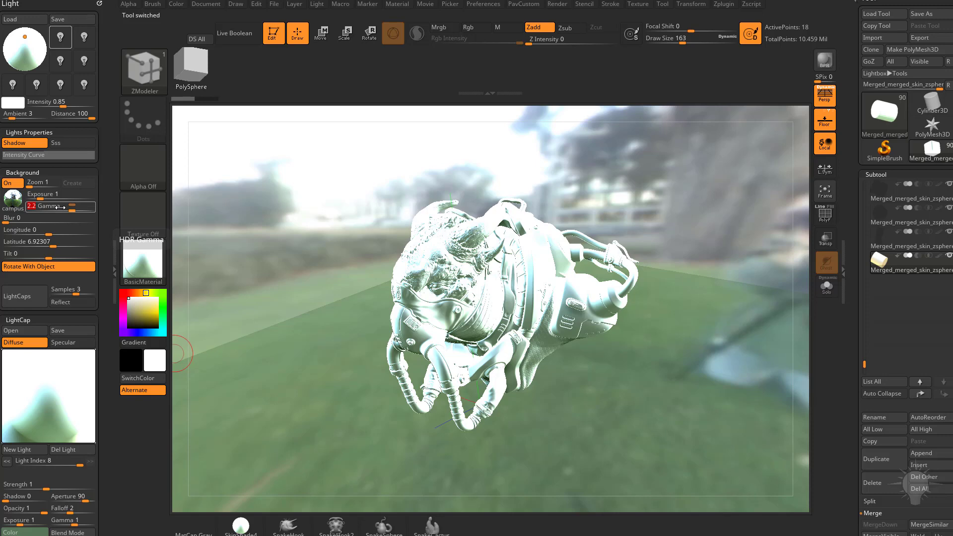
type("1")
key("Return")
left_click(60, 194)
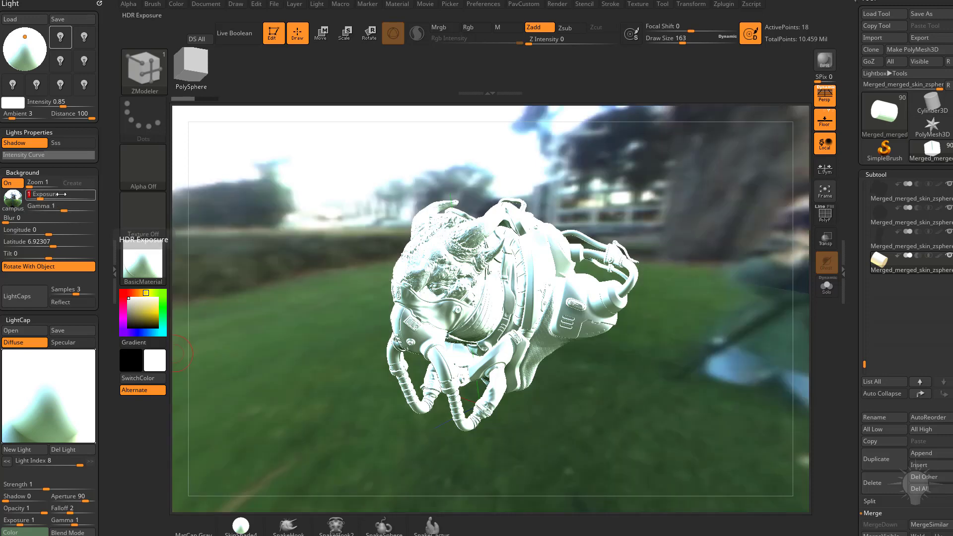
type("0.5")
key("Return")
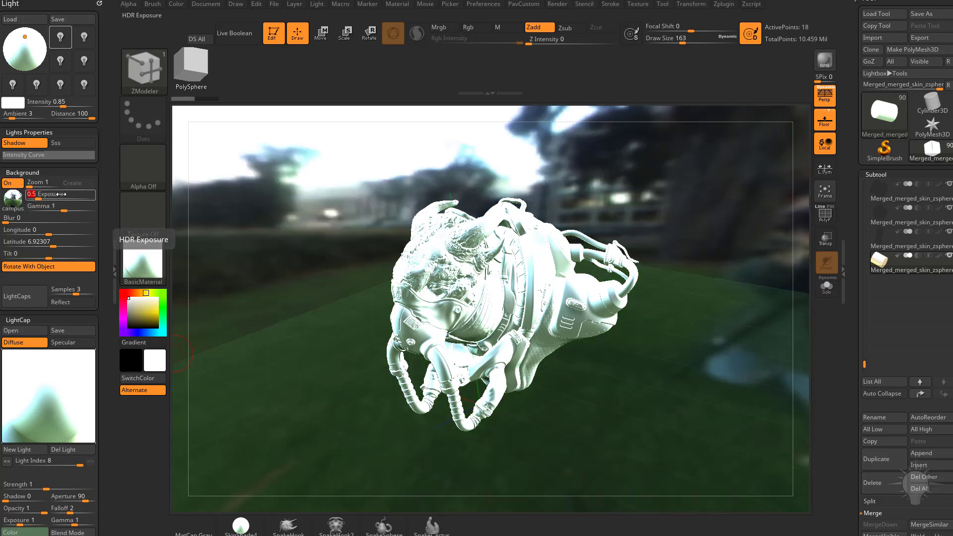
left_click(30, 298)
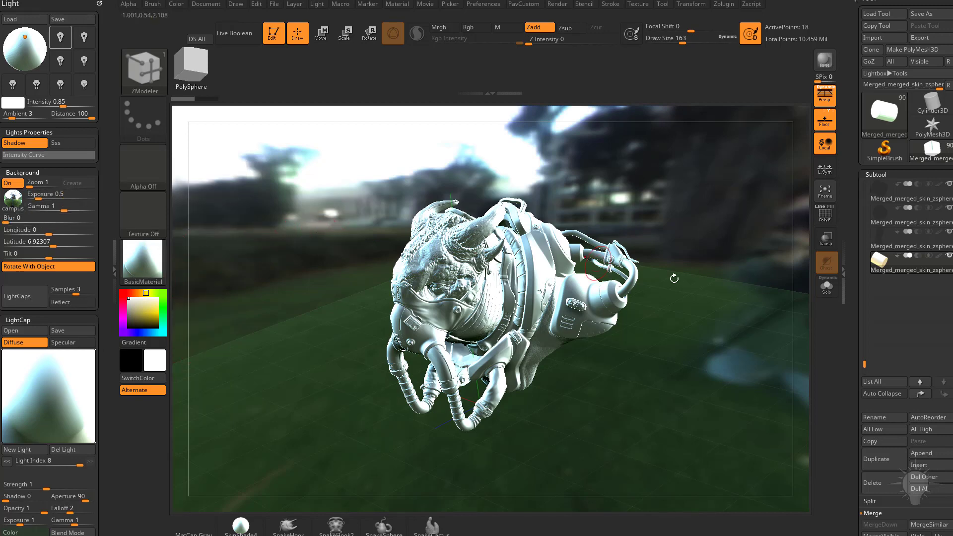
Select LightCap light 2 and run Turn Off Shadows so only it casts shadows
left_click_drag(674, 278, 169, 426)
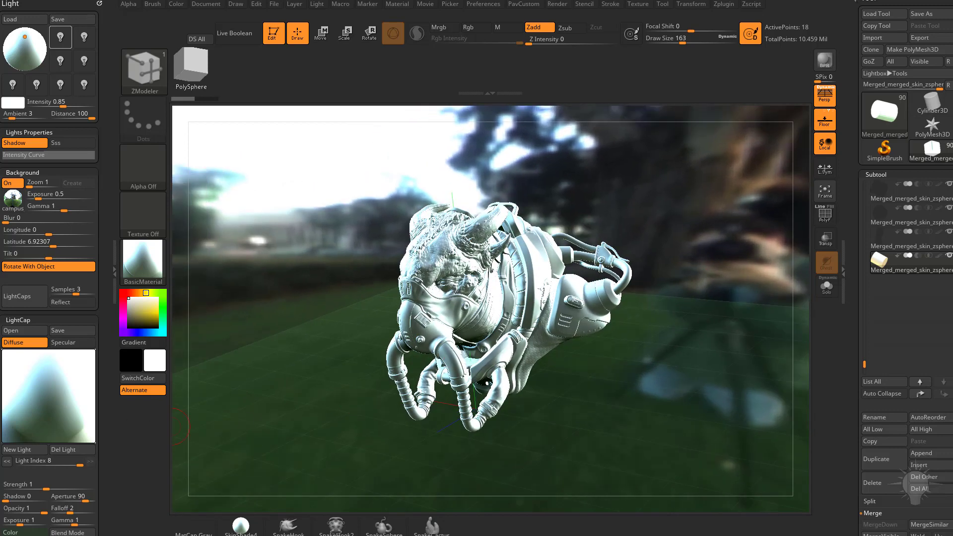
mouse_move(17, 362)
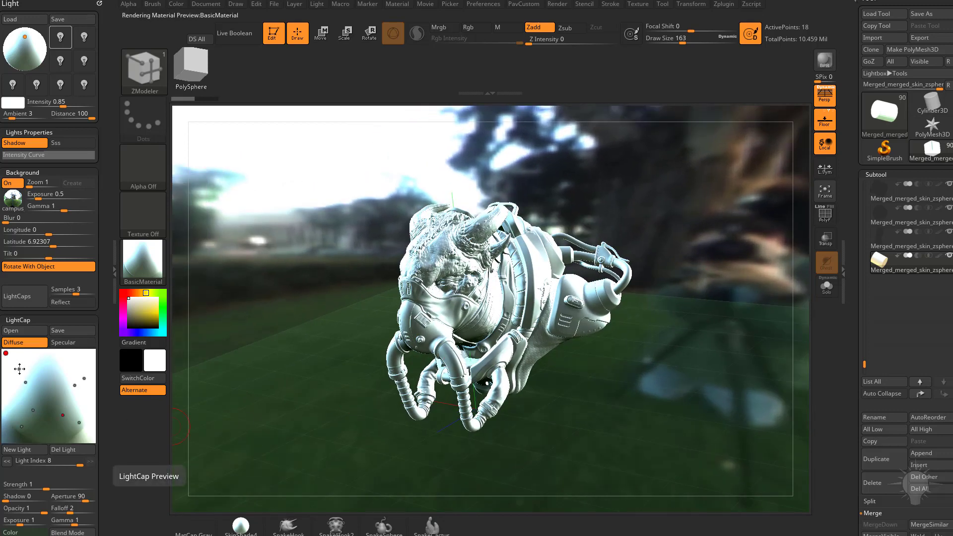
left_click(20, 368)
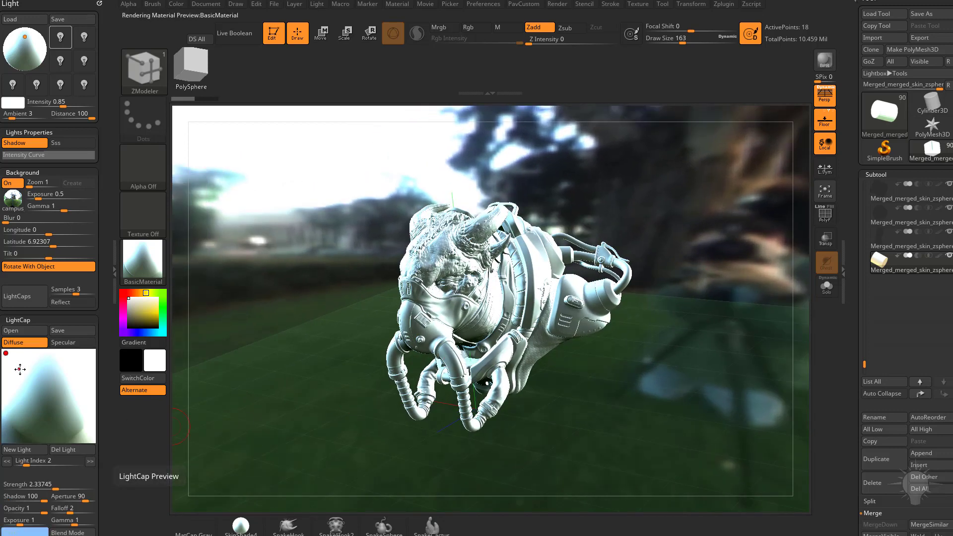
left_click(337, 6)
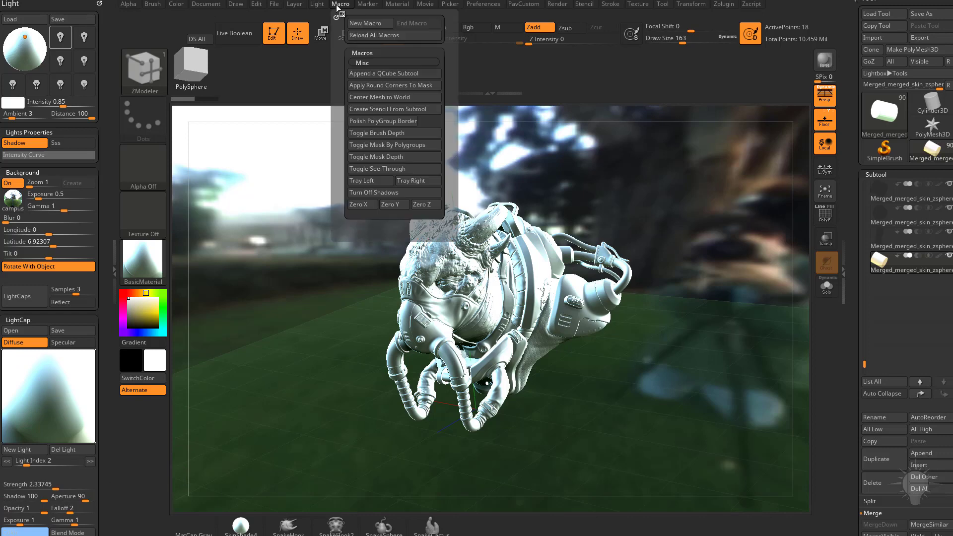
left_click(380, 192)
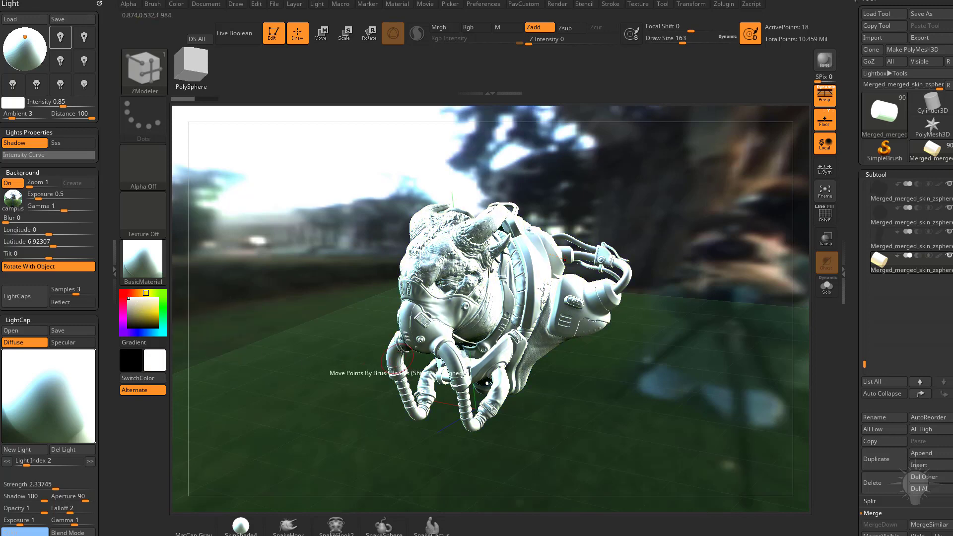
Select Reptile_Armor, set Background Exposure to 0.25, and hide the backdrop
left_click(412, 258, "alt")
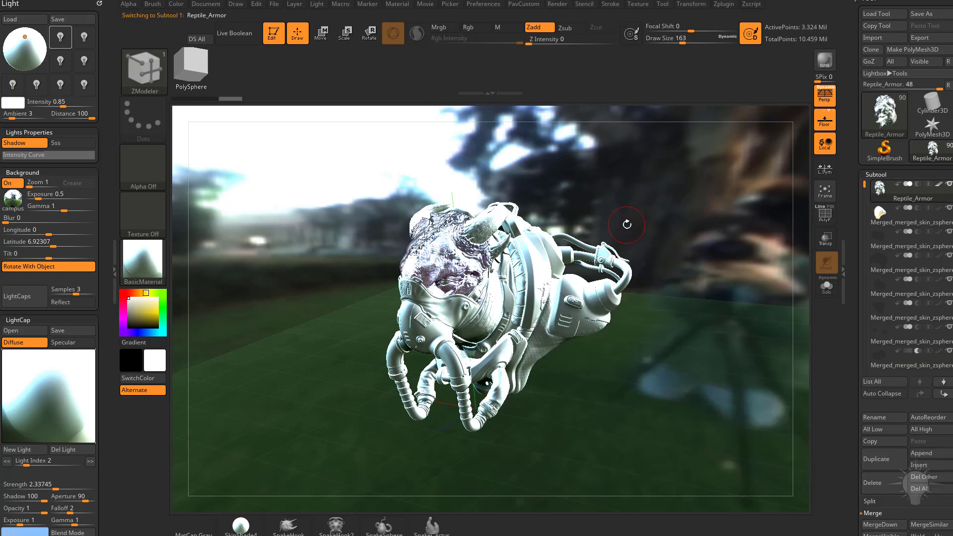
left_click(59, 197)
type(".2")
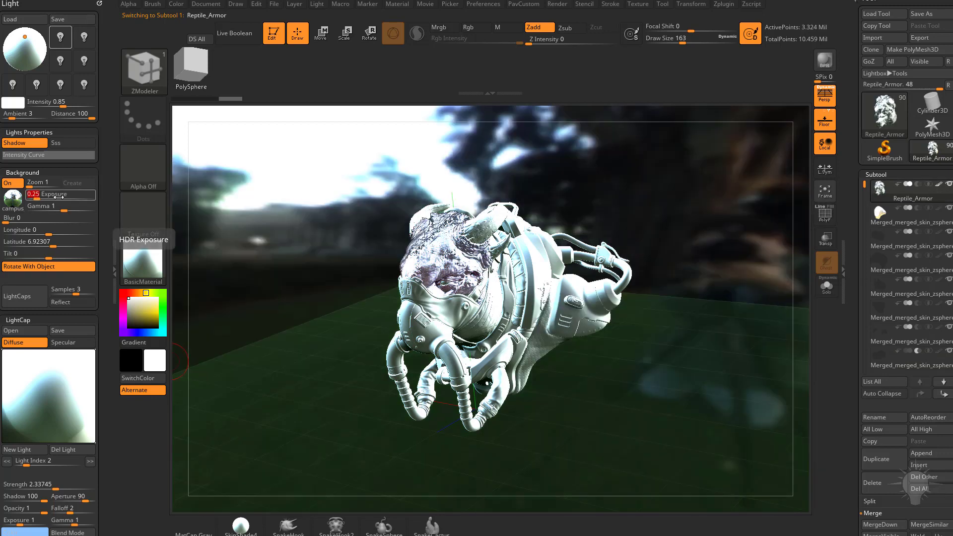
type("5")
key("Return")
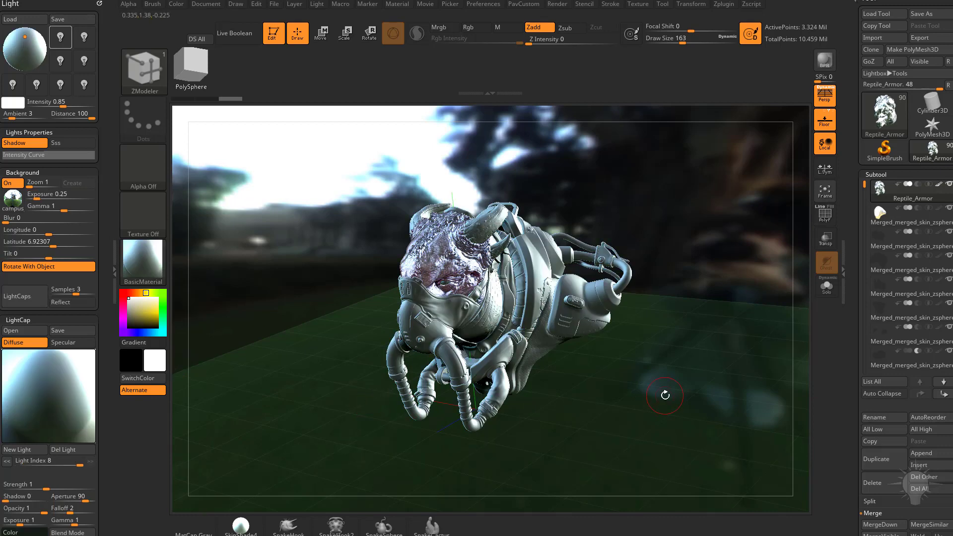
left_click(10, 182)
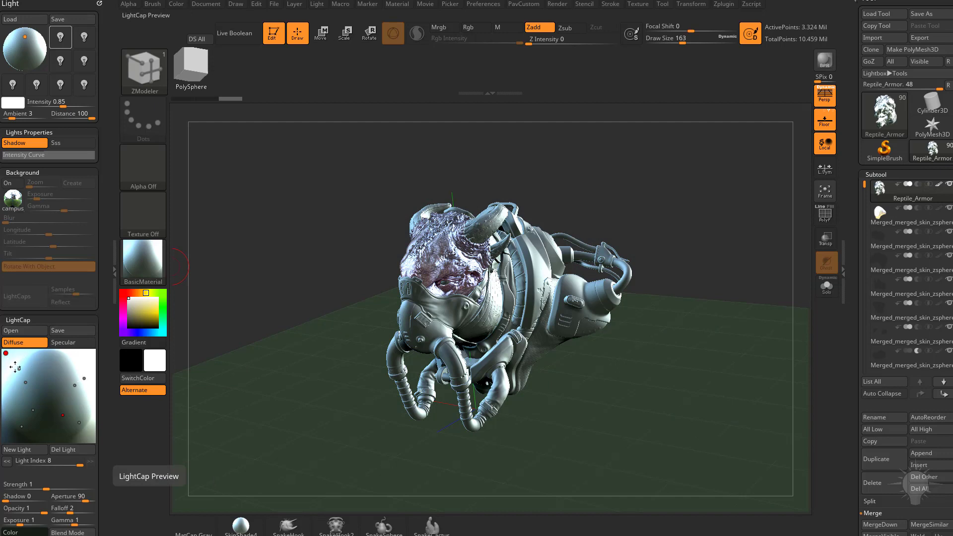
Move LightCap light 2 to shift the lit area, then BPR-render the creature
left_click_drag(19, 368, 35, 375)
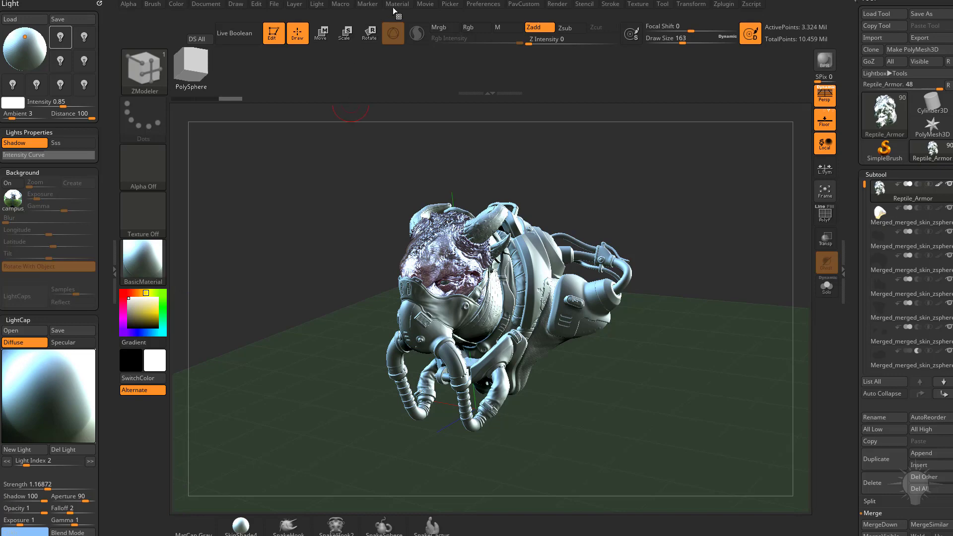
left_click(317, 4)
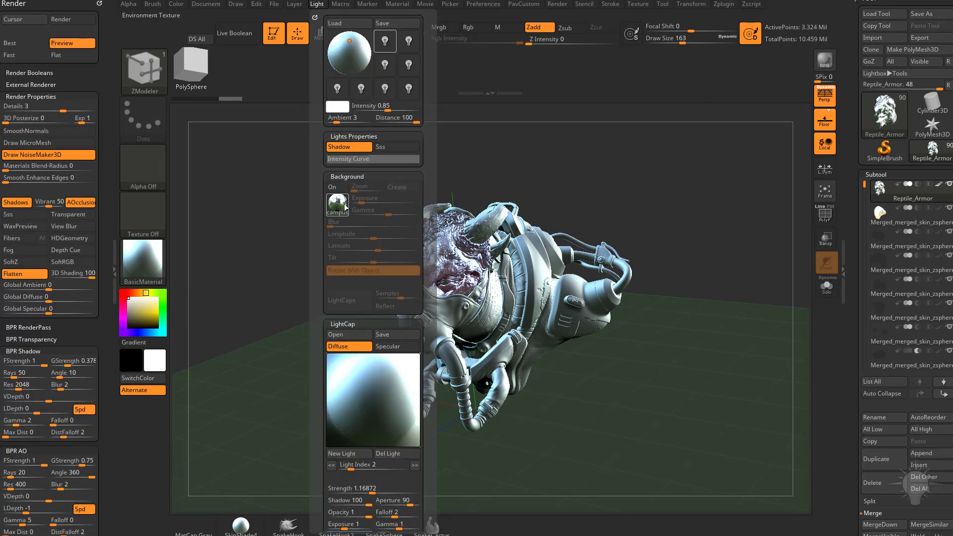
left_click(345, 4)
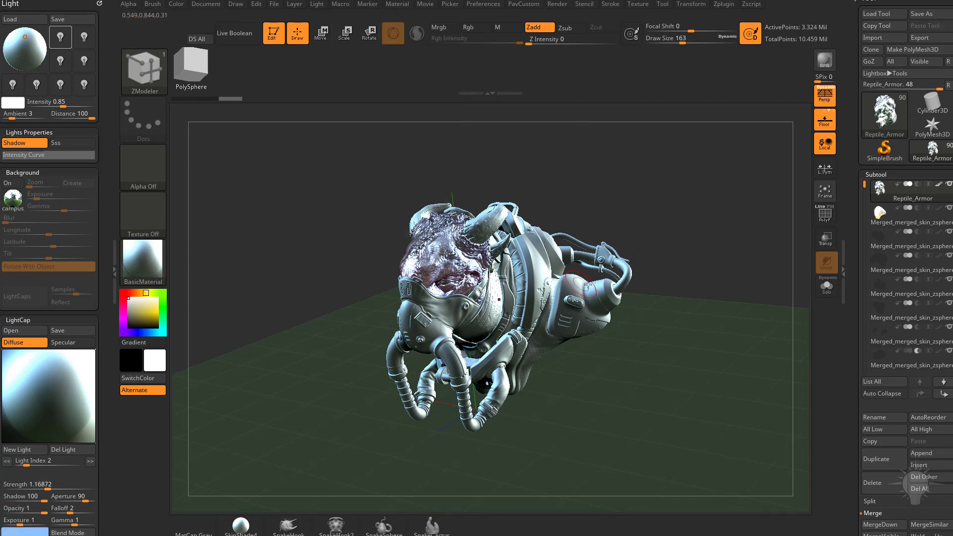
left_click(25, 370)
left_click(824, 60)
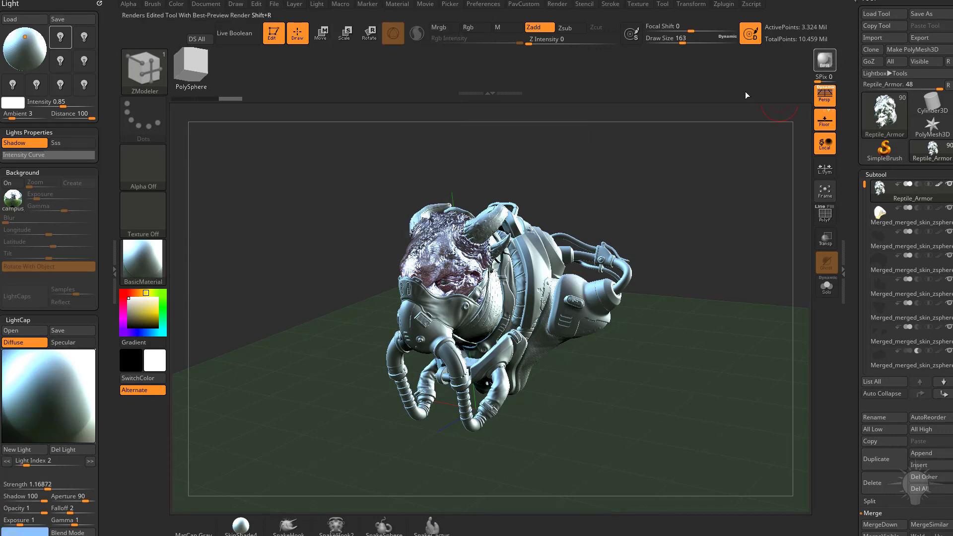
left_click(289, 175)
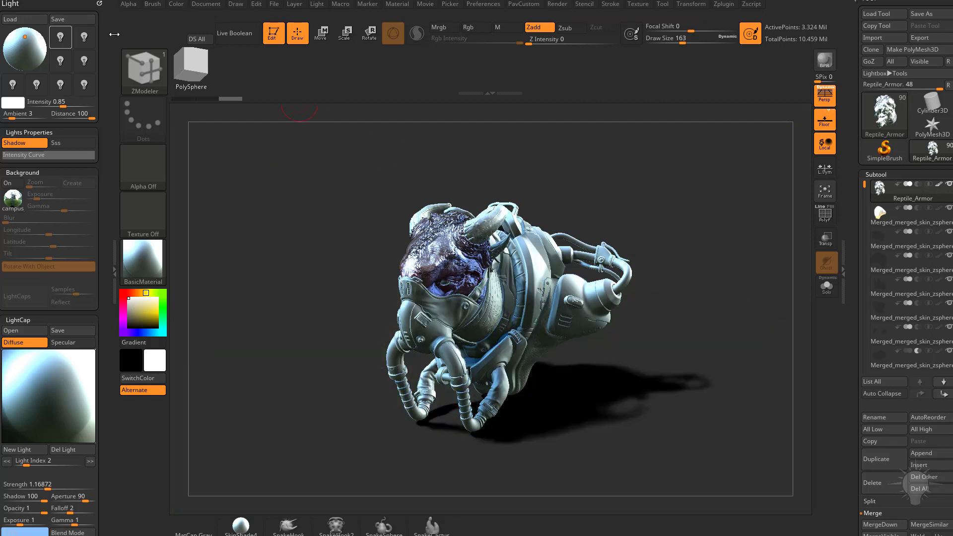
Dock the Render palette in the left tray and collapse Render Properties to reveal BPR Shadow and BPR AO
left_click(98, 4)
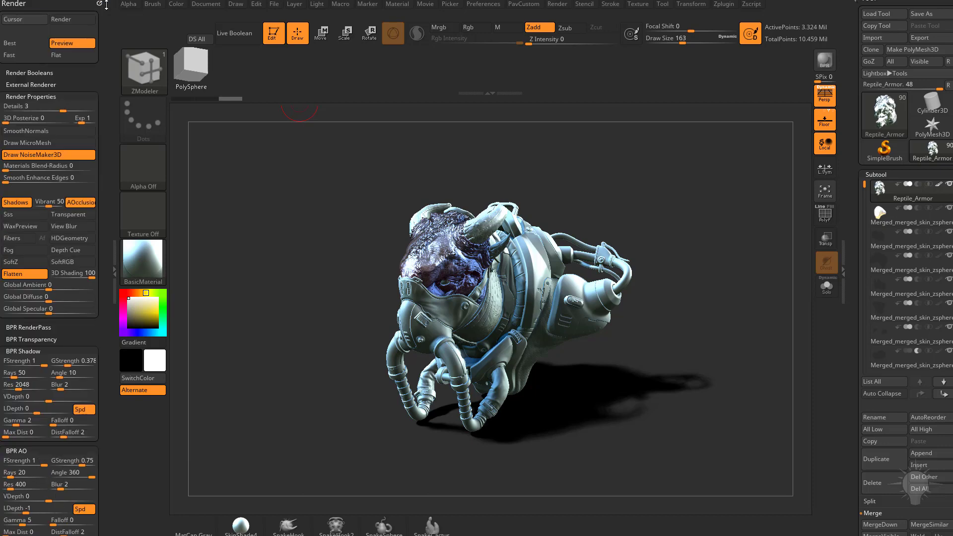
left_click(98, 4)
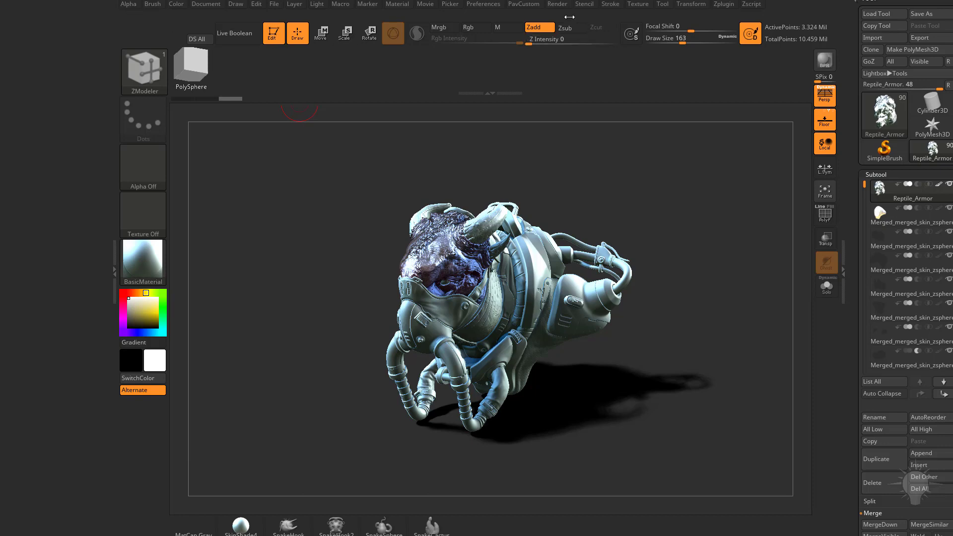
left_click(556, 4)
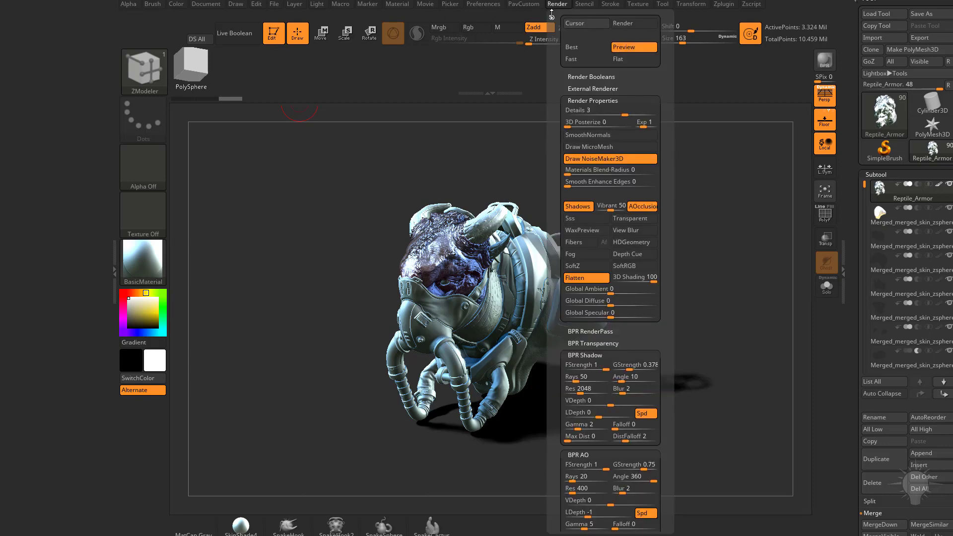
left_click_drag(551, 13, 34, 252)
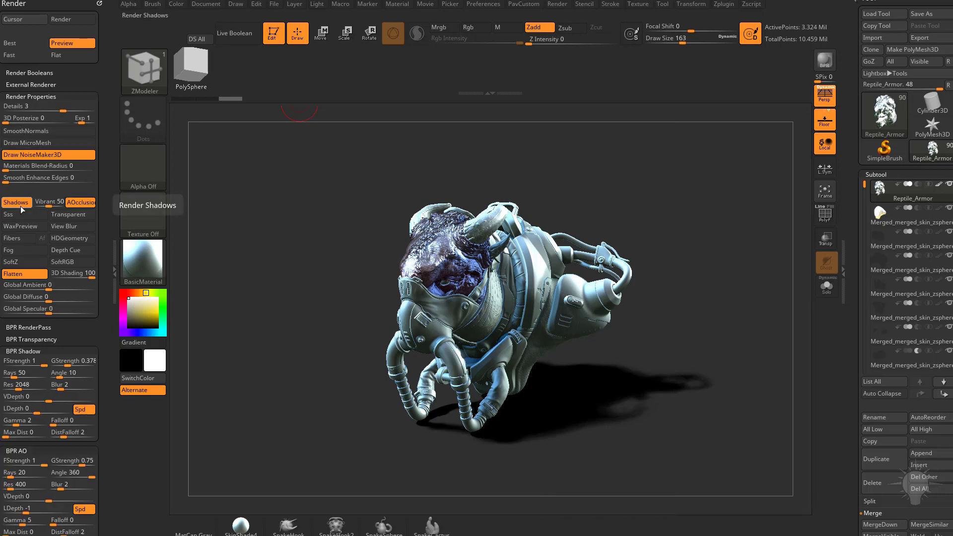
scroll(74, 347, "down", 3)
scroll(90, 400, "up", 3)
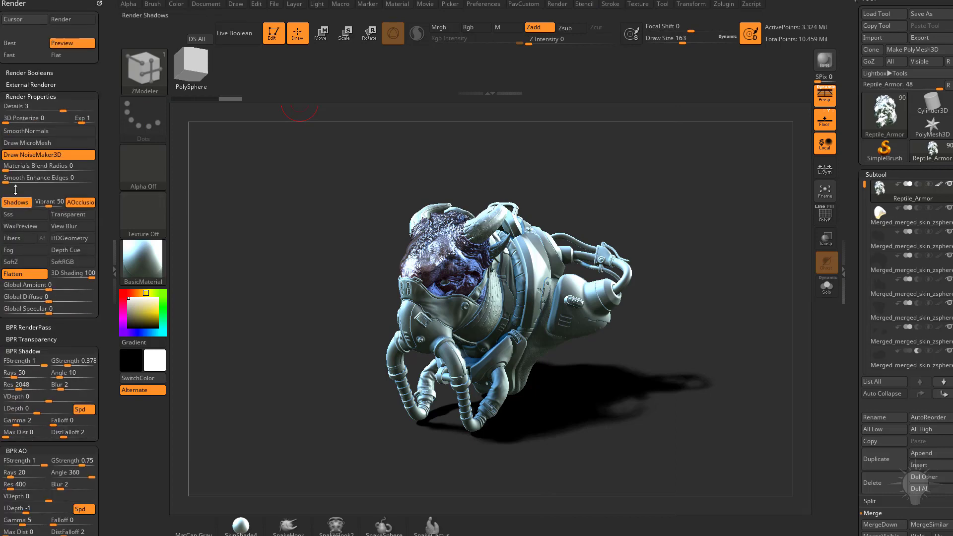
left_click(51, 97)
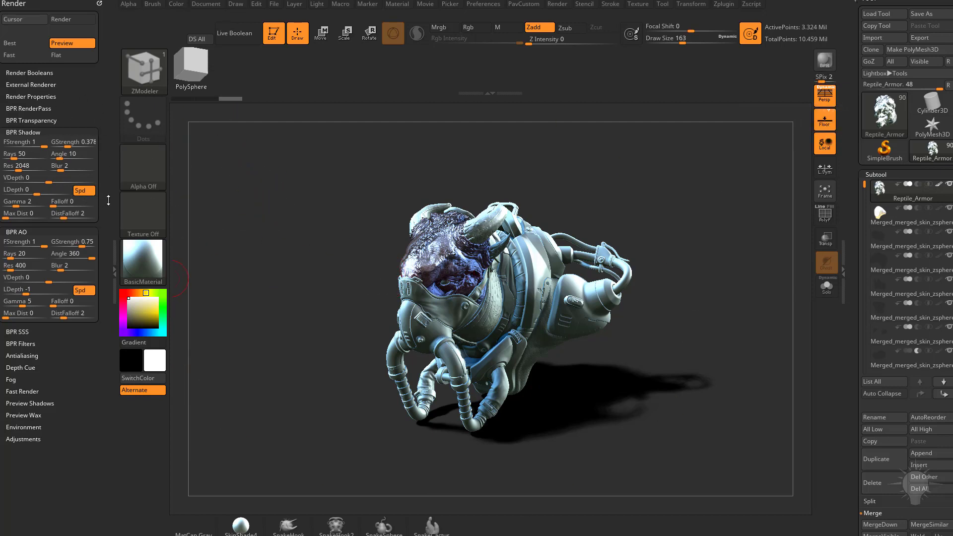
Expand BPR RenderPass to list the Shaded, Depth, Shadow, AO, Mask and SSS passes, then check Zplugin for ZBrush To Photoshop
left_click(29, 108)
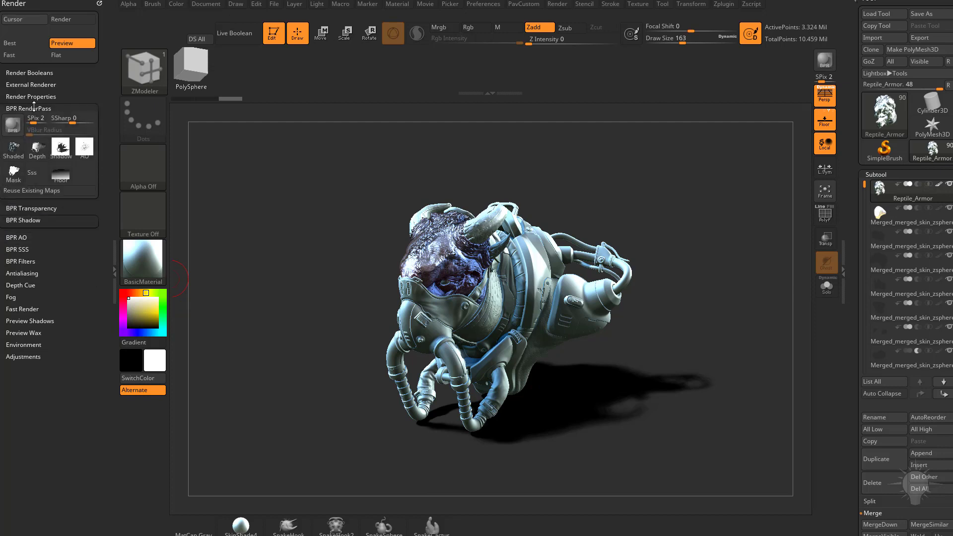
mouse_move(60, 149)
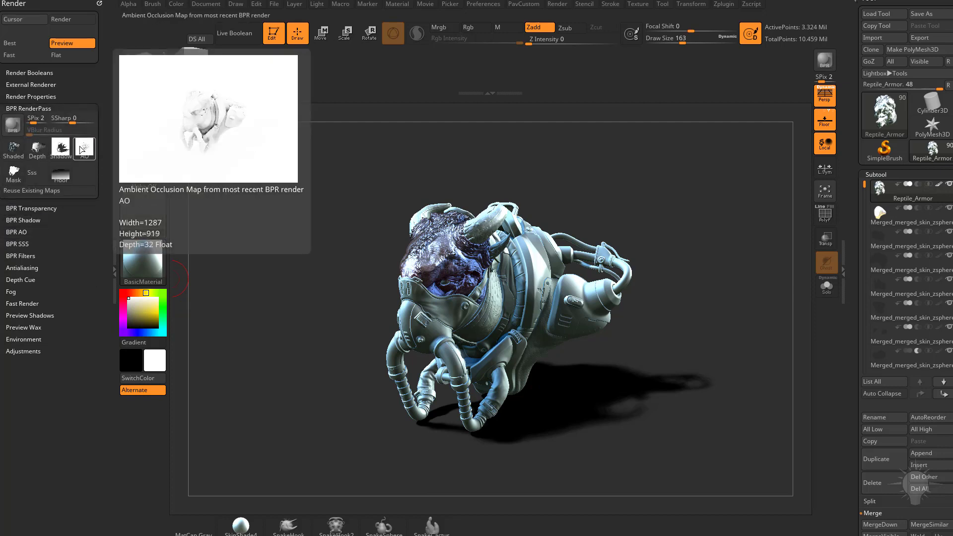
left_click(724, 4)
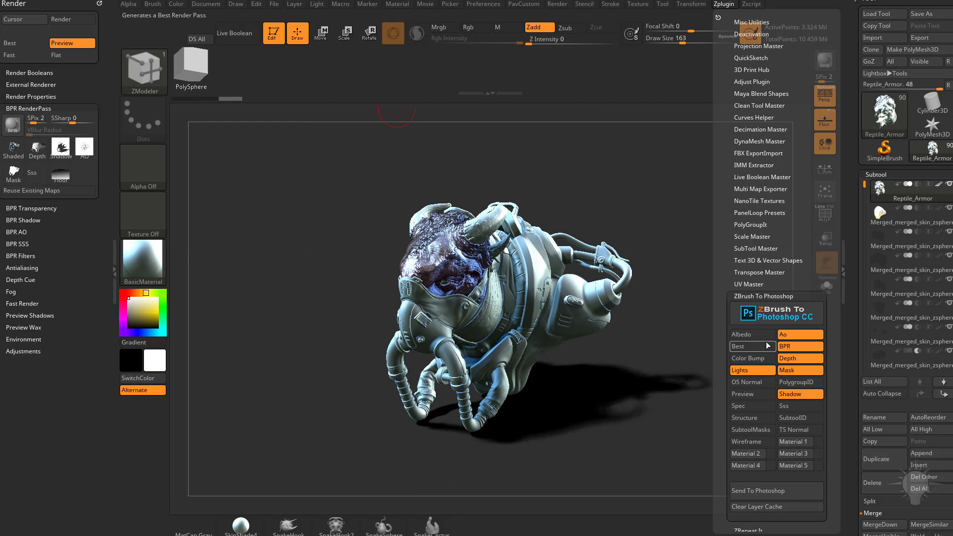
left_click(778, 496)
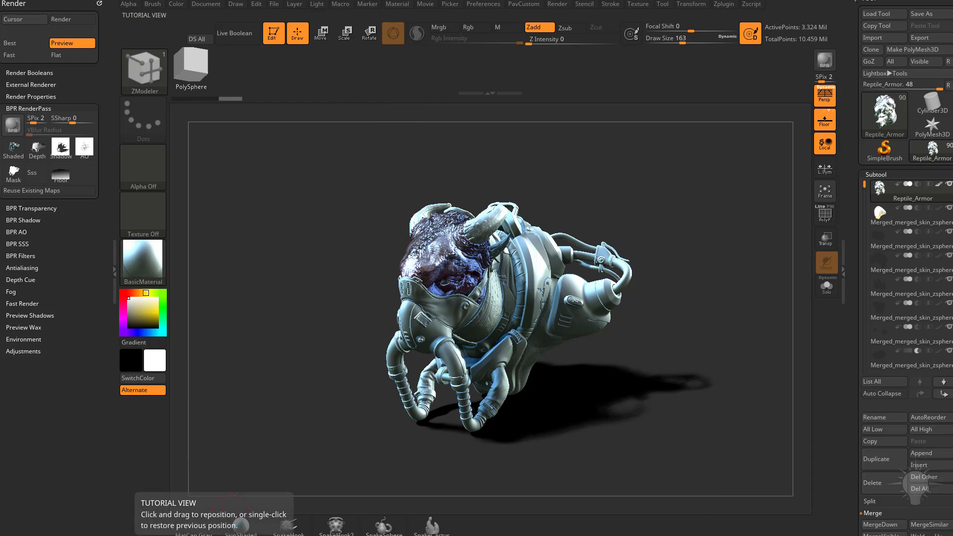
key("alt+Tab")
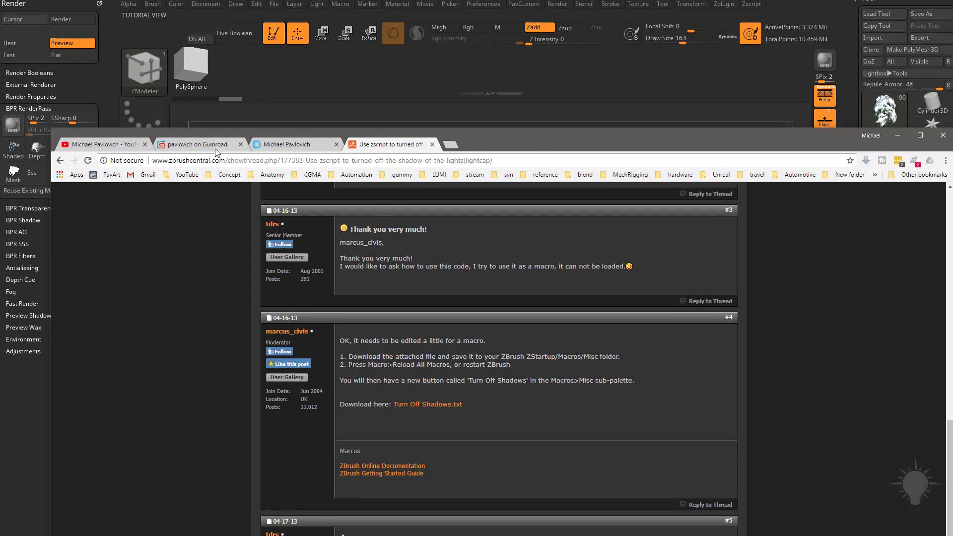
left_click(216, 148)
left_click(287, 146)
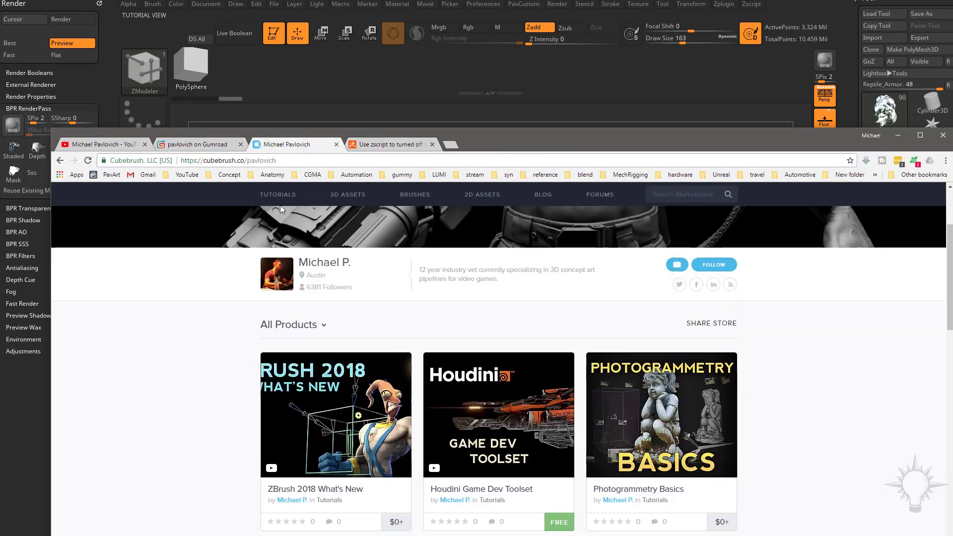
left_click(109, 145)
left_click(897, 135)
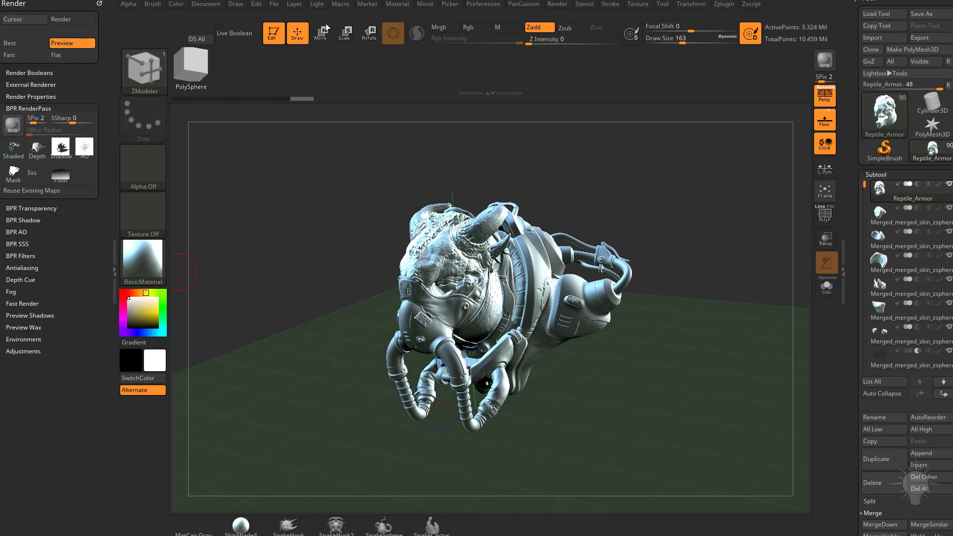
Dock the Light palette and try the field-and-trees image as the background
left_click(317, 4)
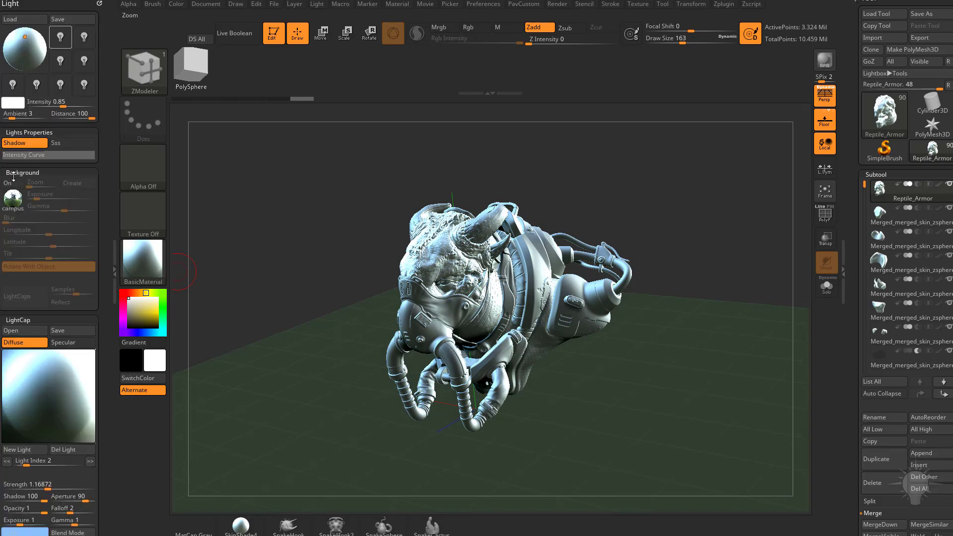
left_click(8, 197)
left_click(415, 214)
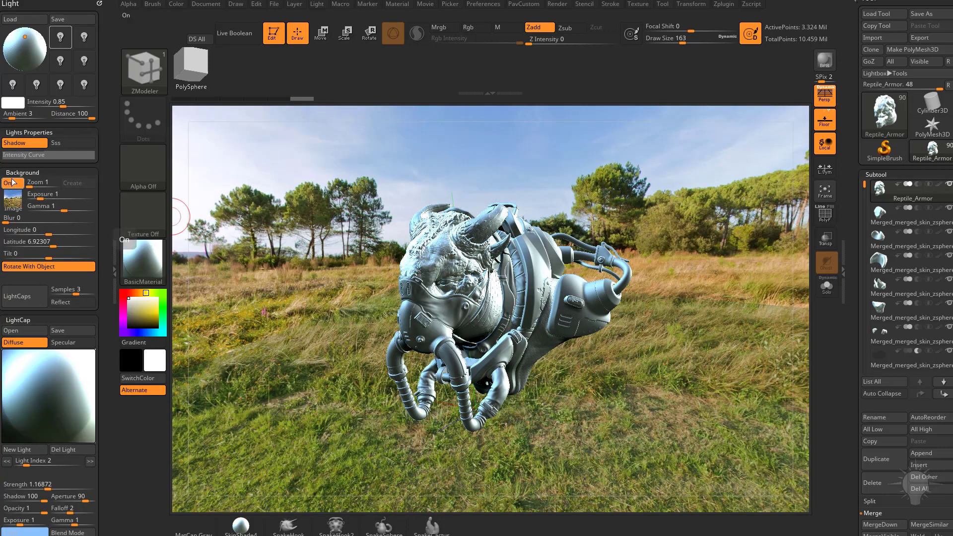
Switch the background image off and disable LightCap shadows with Macro > Misc > Turn Off Shadows
left_click(10, 183)
left_click(10, 183)
left_click(10, 183)
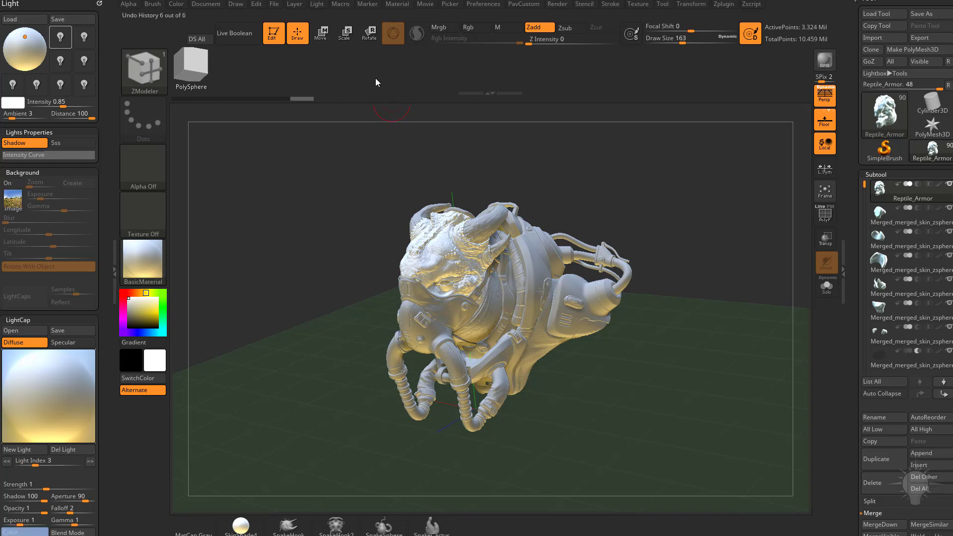
left_click(341, 4)
left_click(367, 192)
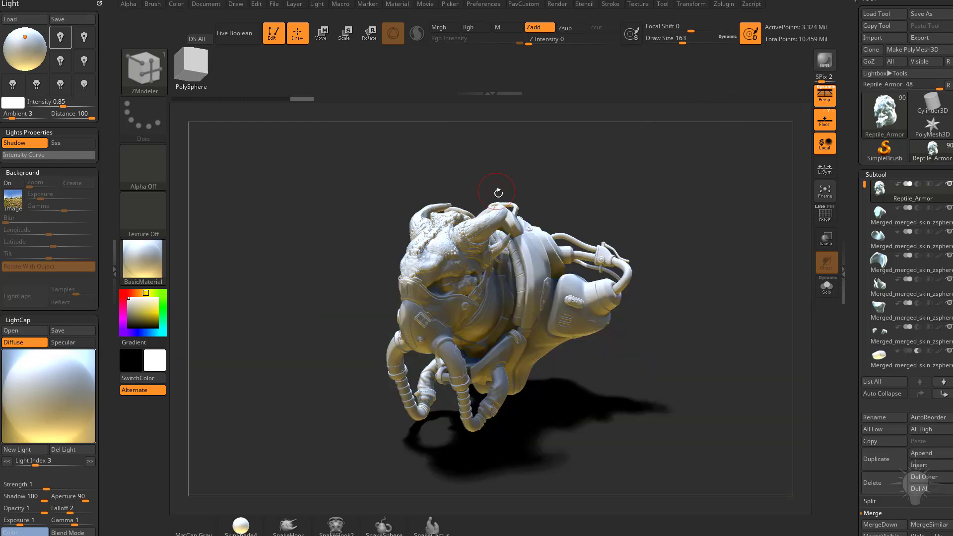
Re-render the creature with BPR from its new angle under the warm LightCap lighting
left_click(237, 34)
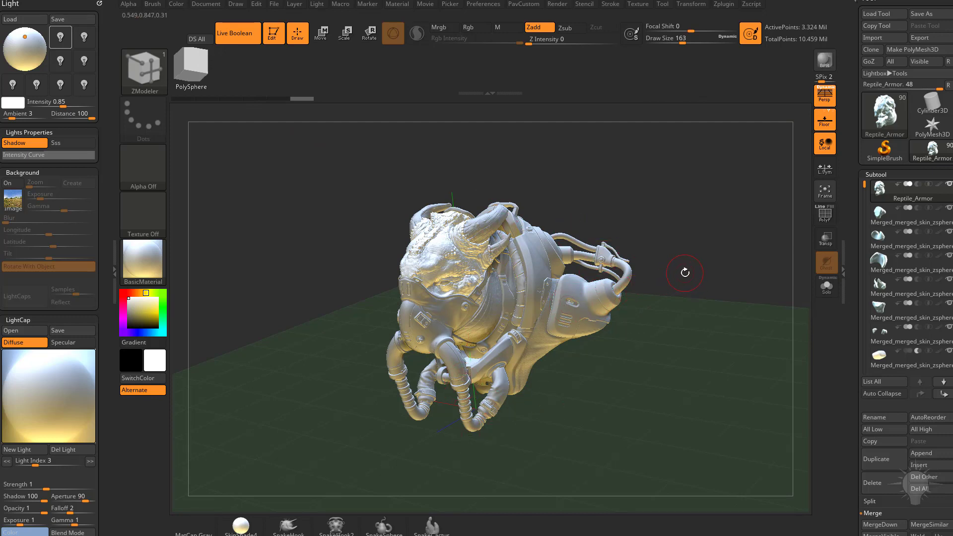
left_click(824, 59)
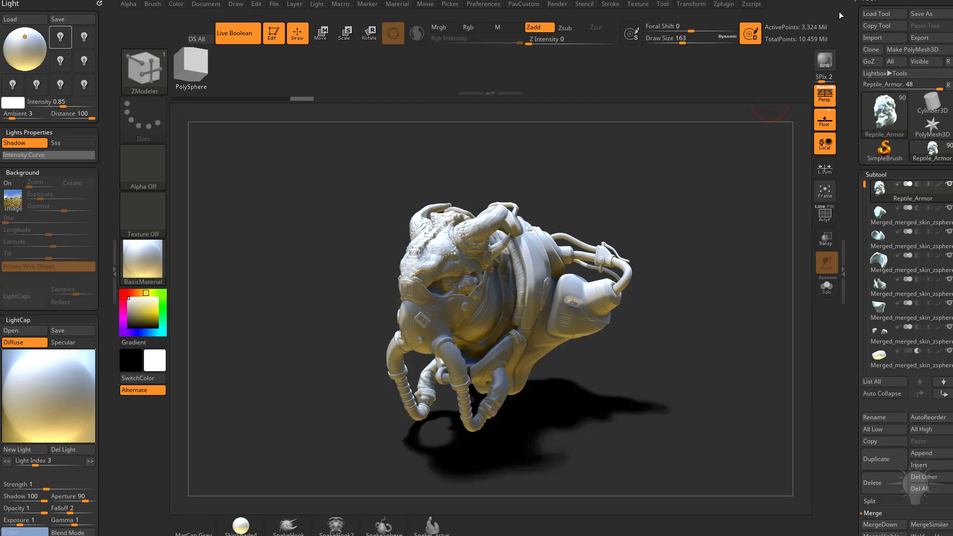
left_click(818, 60)
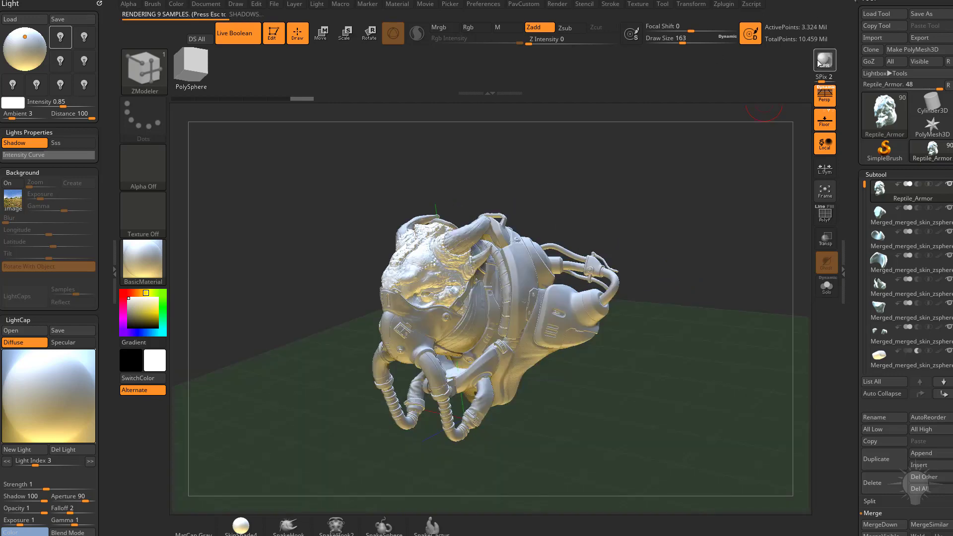